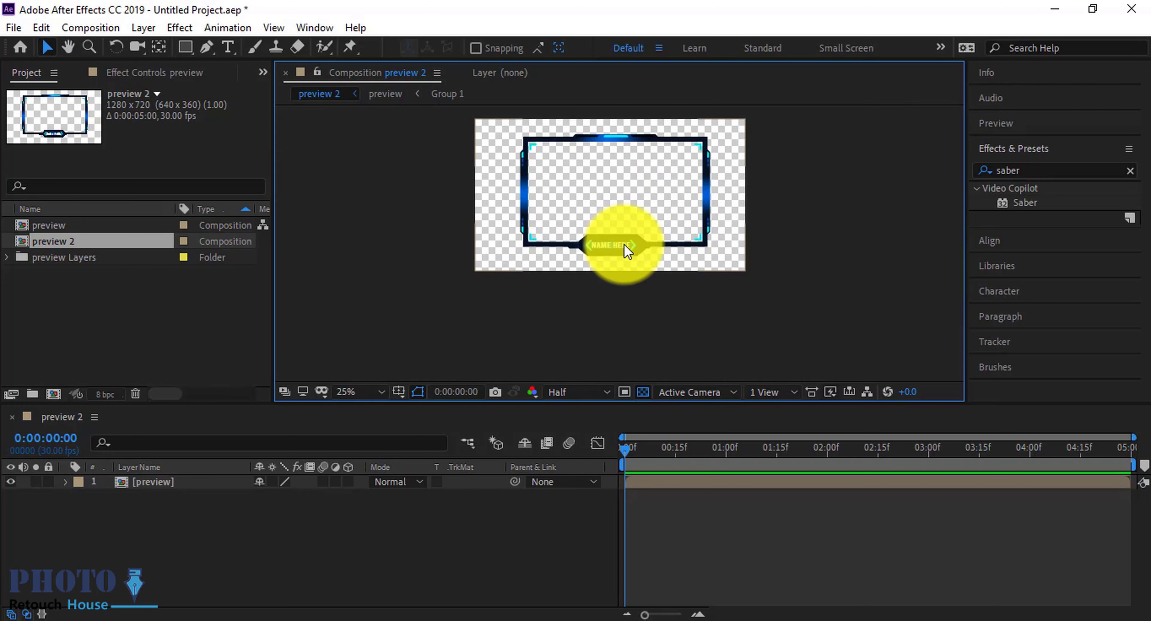
- Auto-trace the current frame of the preview layer using its Alpha channel, with the masks applied to a new layer
drag(655, 256, 645, 268)
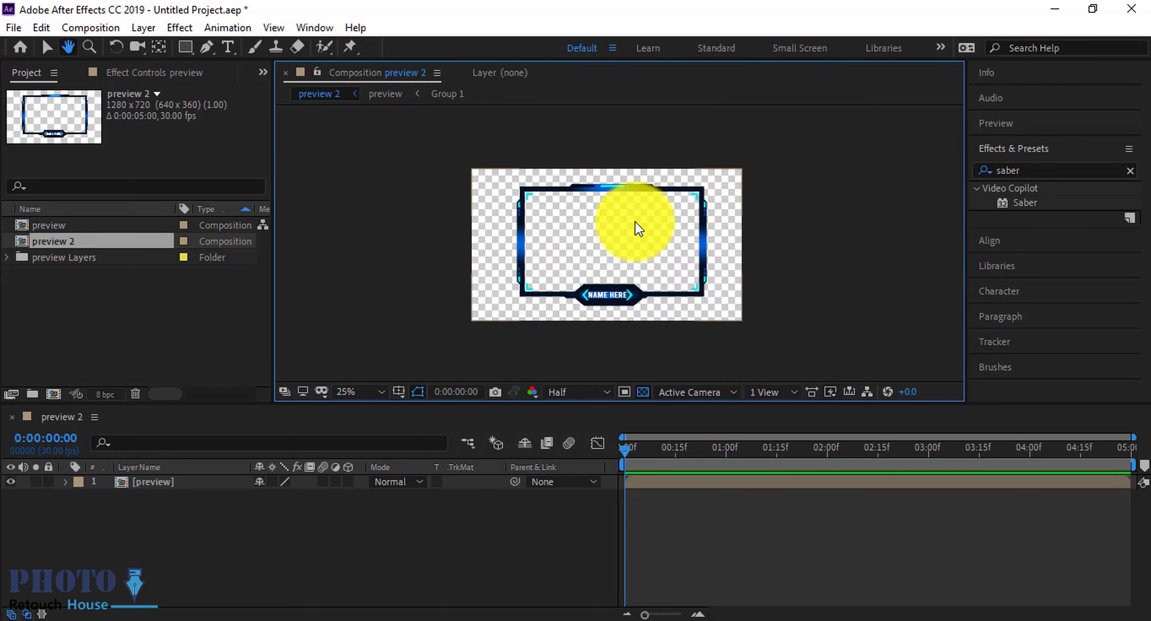
click(151, 499)
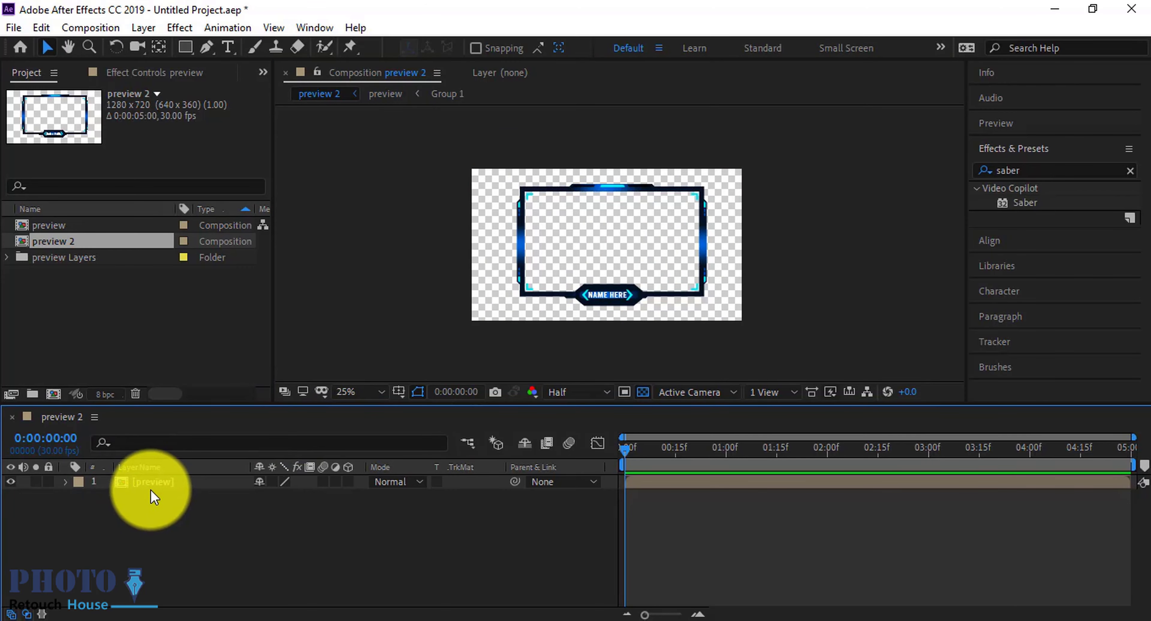
click(151, 483)
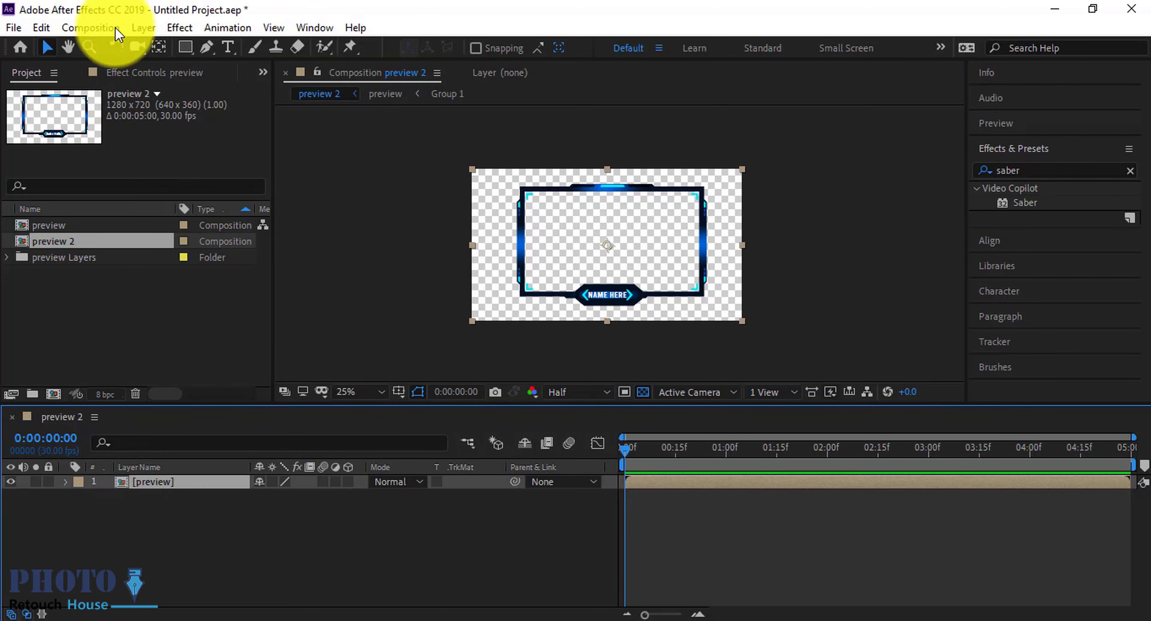
click(143, 28)
click(238, 589)
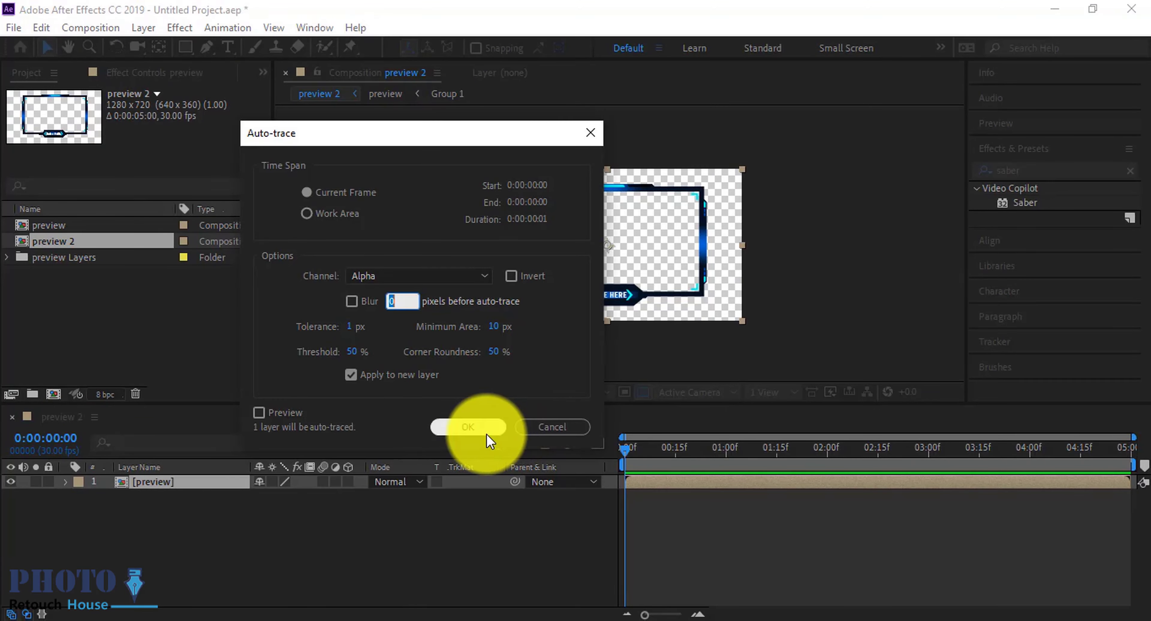
click(456, 425)
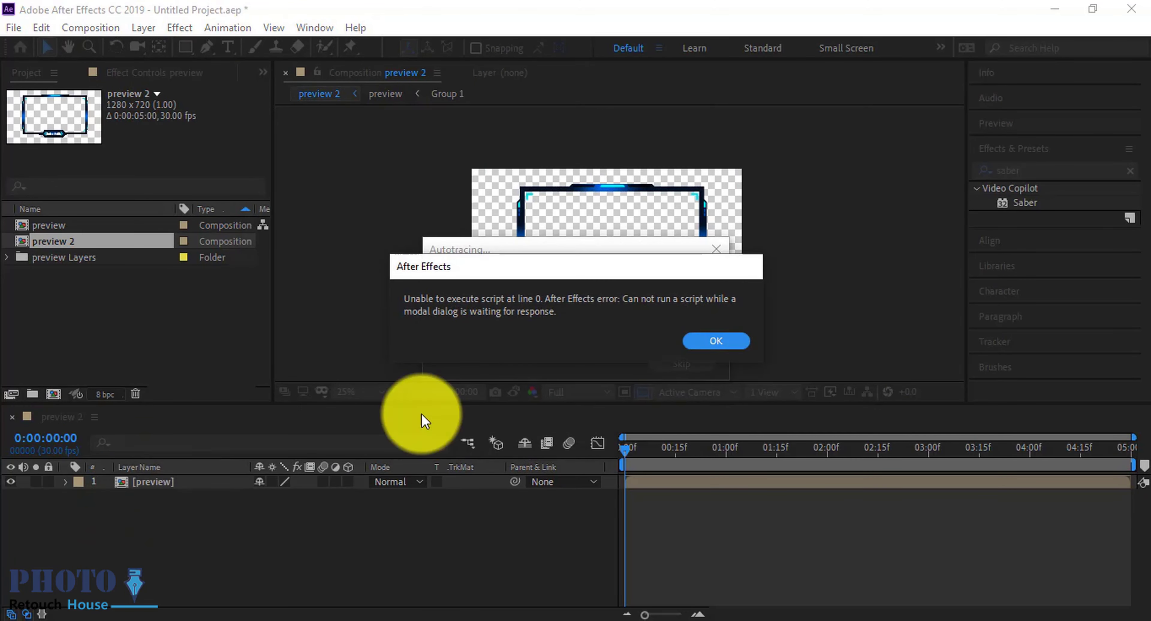
click(739, 346)
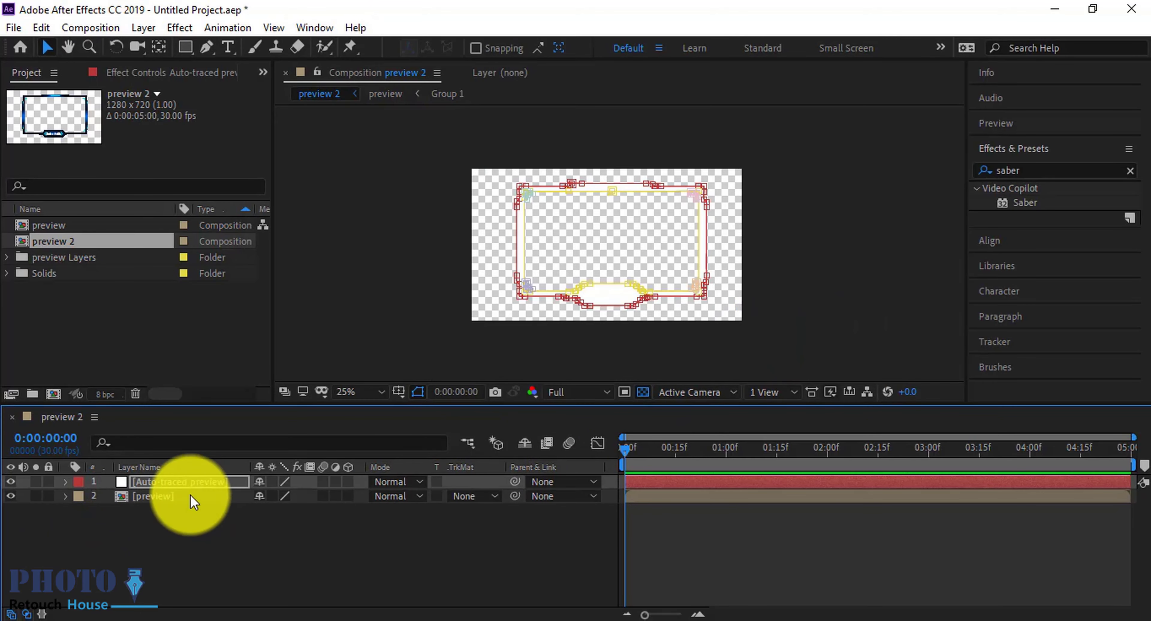
- Move the Auto-traced preview layer below the preview layer and apply the Saber effect to it
drag(204, 485, 188, 504)
scroll(630, 261, up, 2)
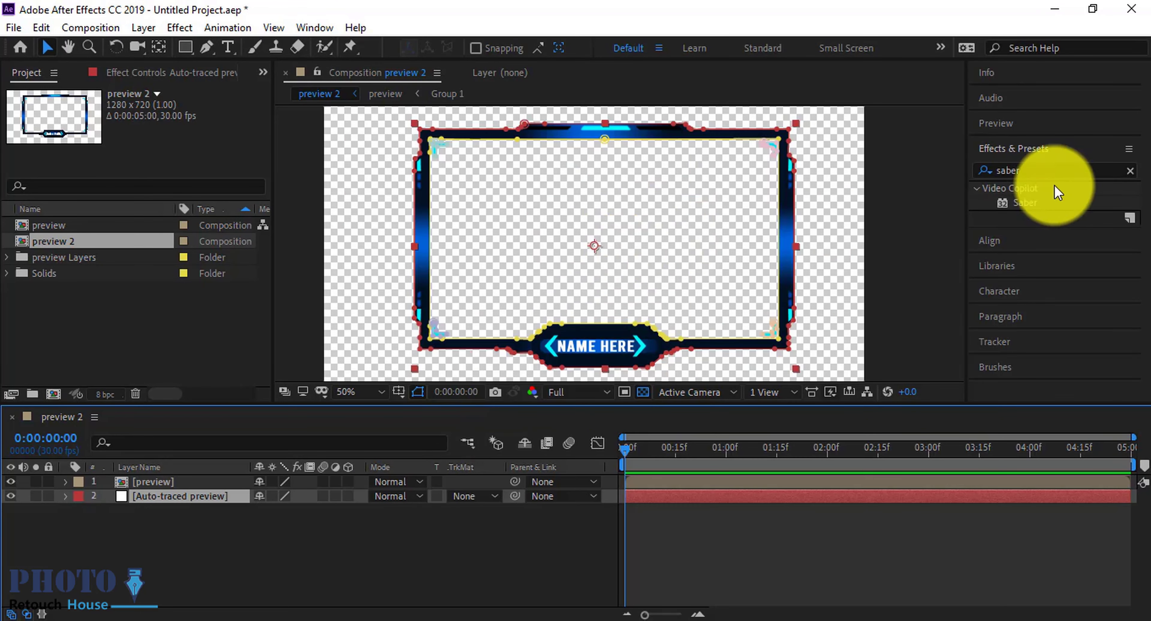
drag(1028, 202, 165, 507)
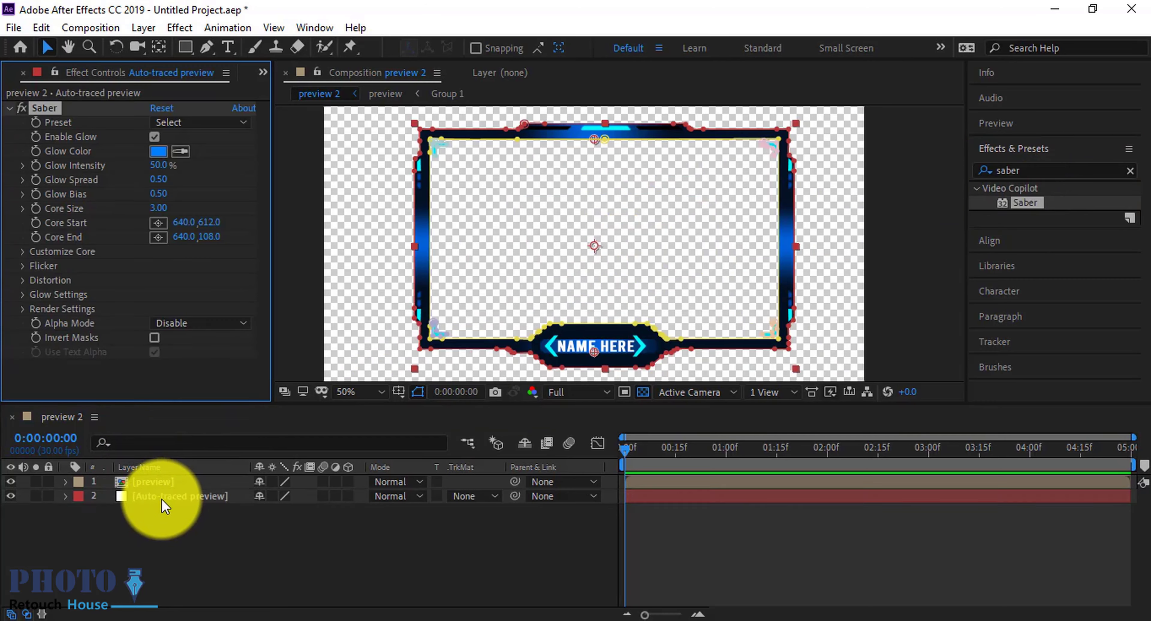
scroll(558, 341, down, 1)
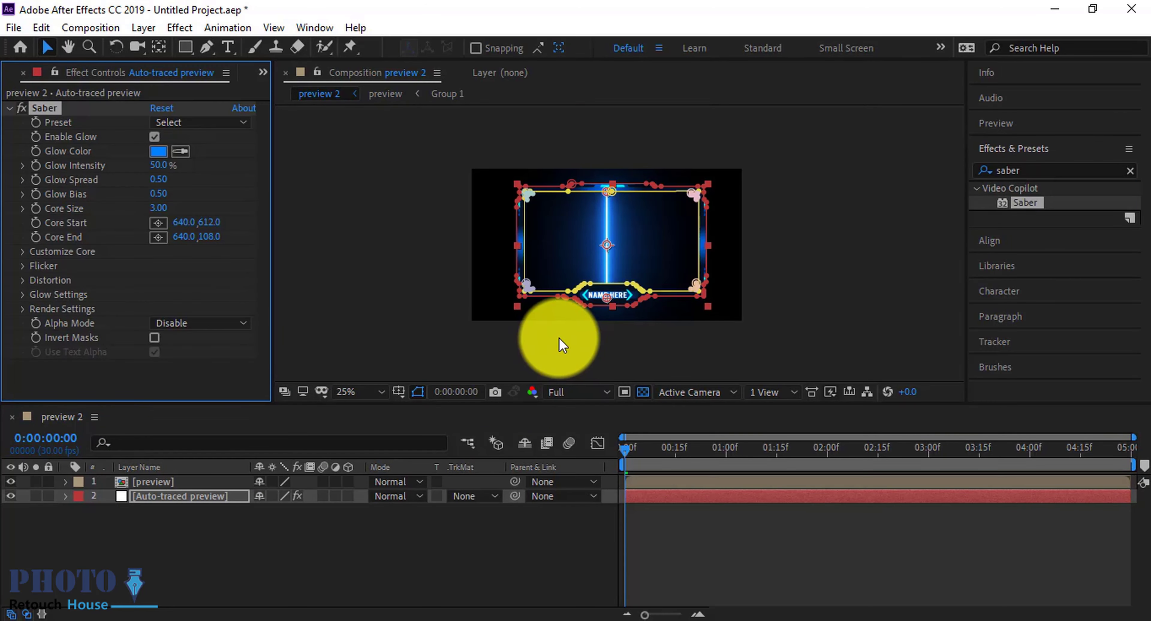
- Set Saber's core type to Layer Masks so the glow follows the traced frame outlines
click(25, 251)
scroll(20, 264, down, 2)
click(201, 221)
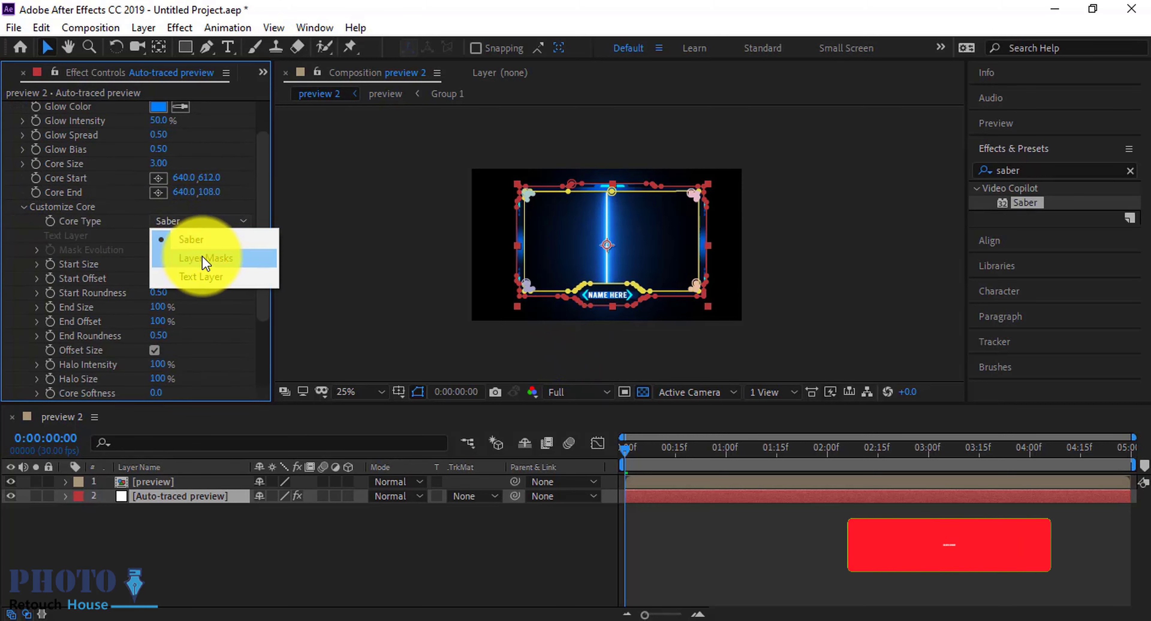
click(205, 260)
click(24, 208)
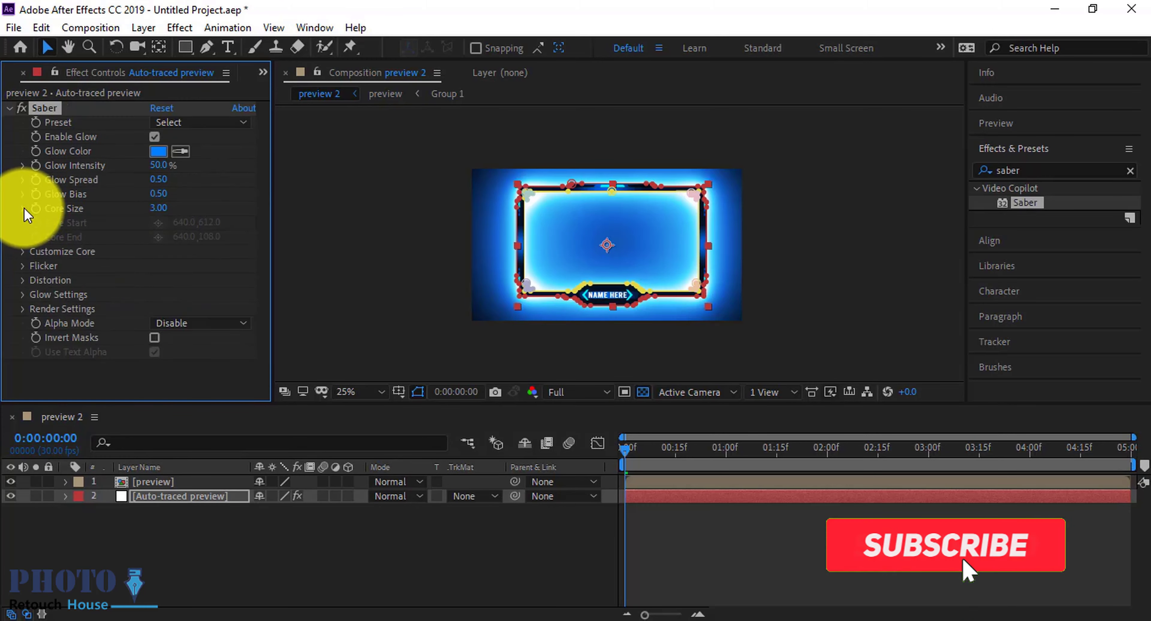
- Set the composite settings in Saber's render settings to Transparent
click(22, 309)
scroll(51, 321, down, 3)
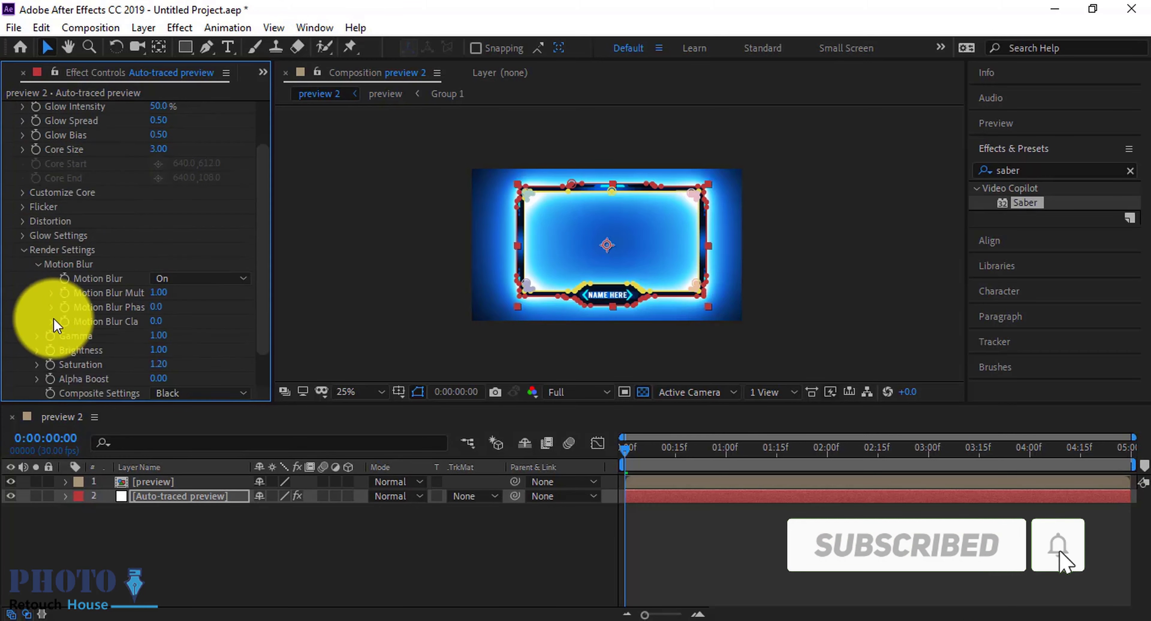
click(187, 361)
click(187, 391)
- Create a 1280 x 720 px black solid and place it beneath the Auto-traced preview layer as a background
right_click(310, 542)
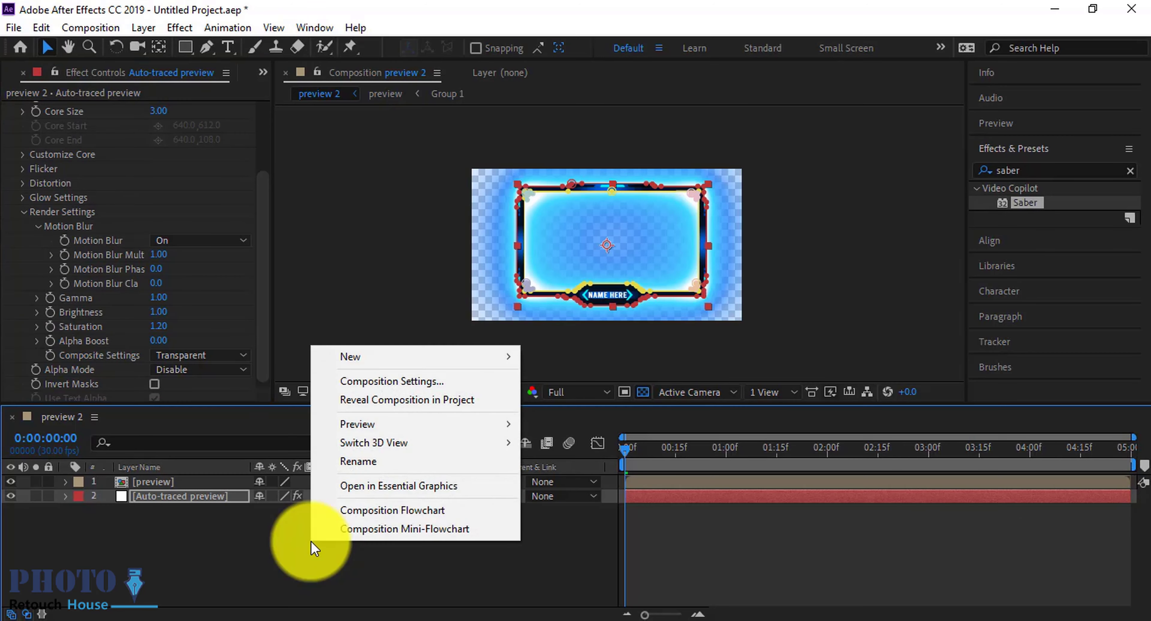
mouse_move(422, 357)
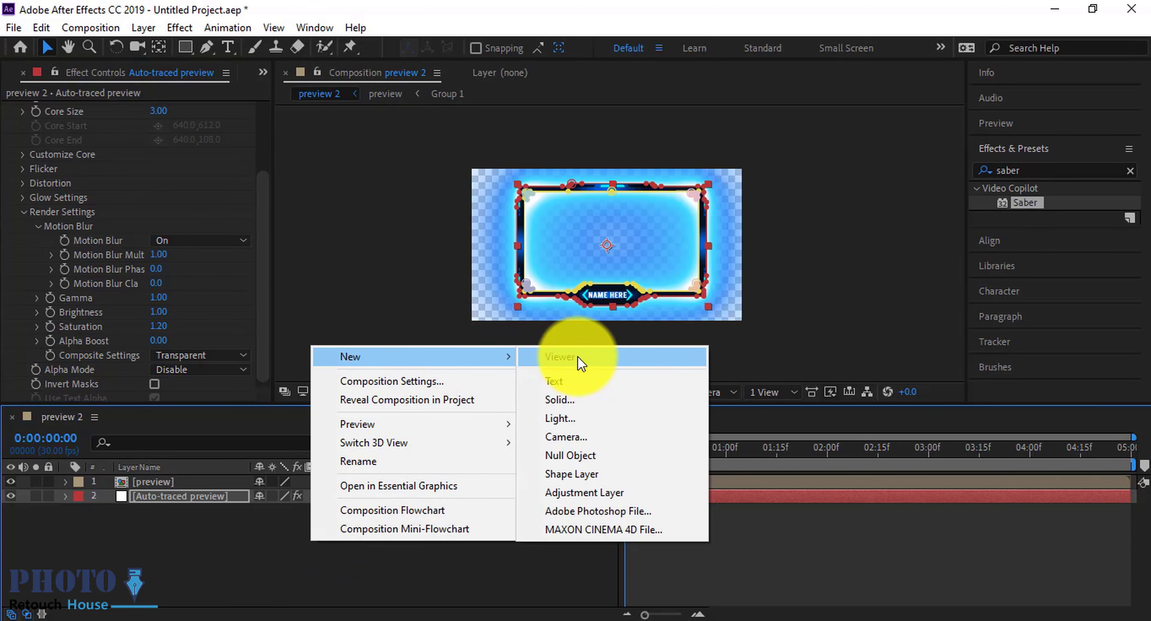
click(560, 400)
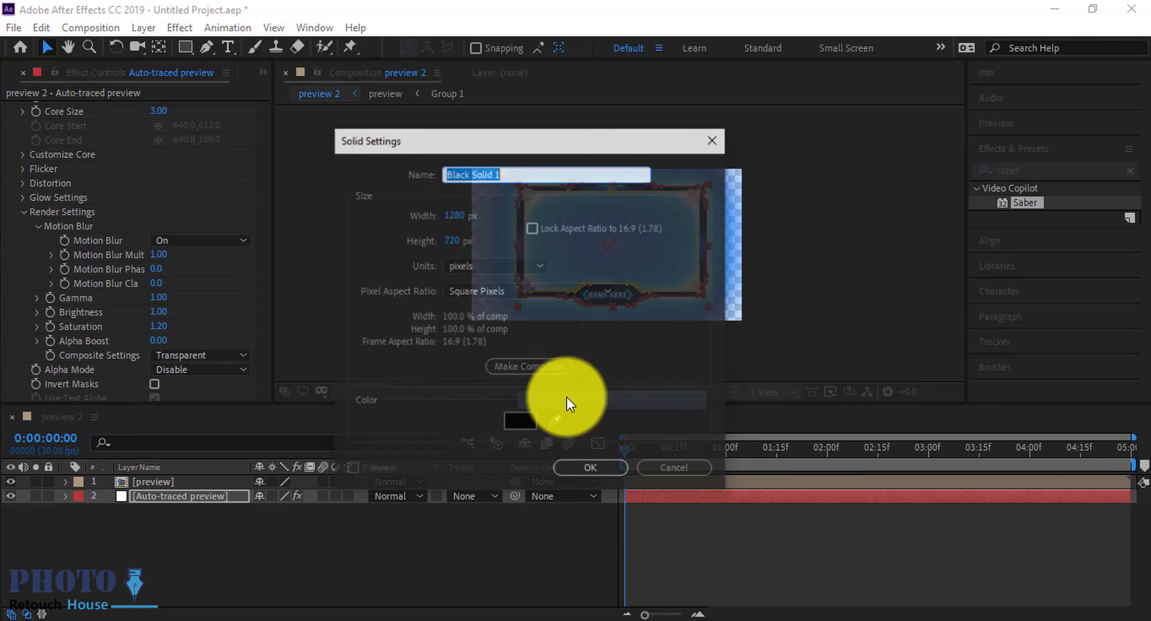
click(581, 468)
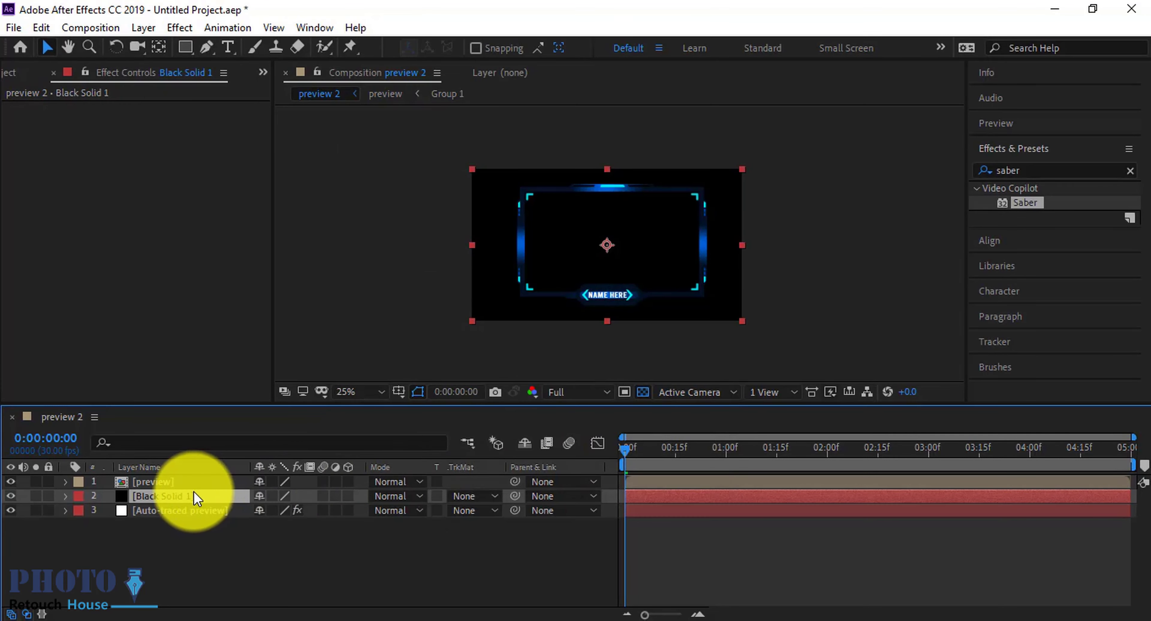
drag(192, 492, 240, 507)
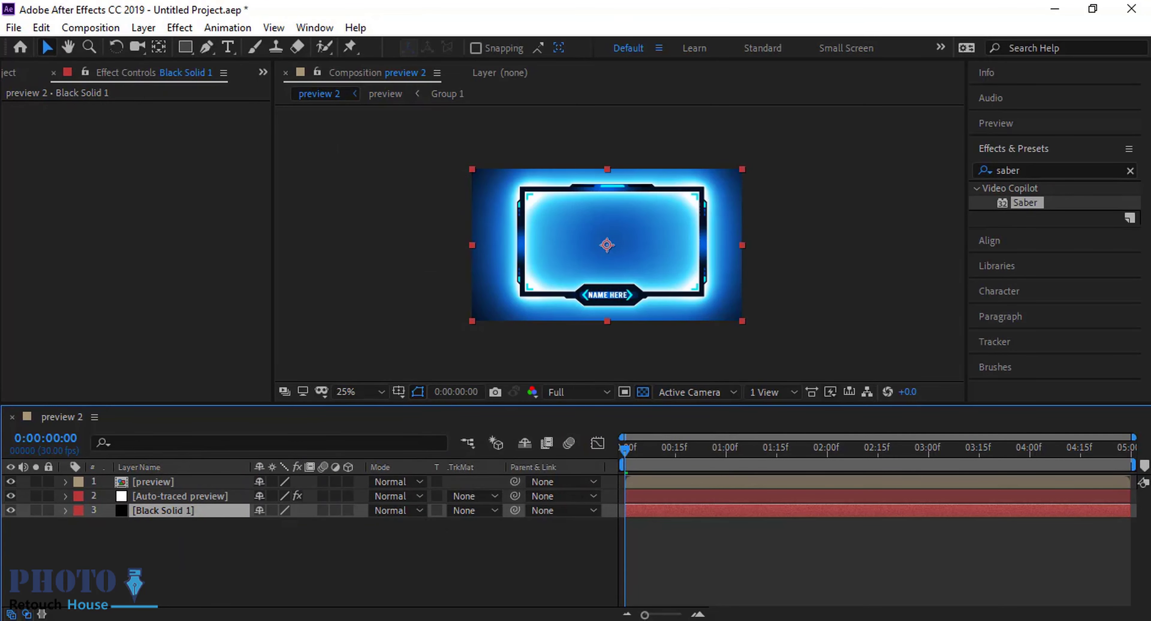
click(828, 274)
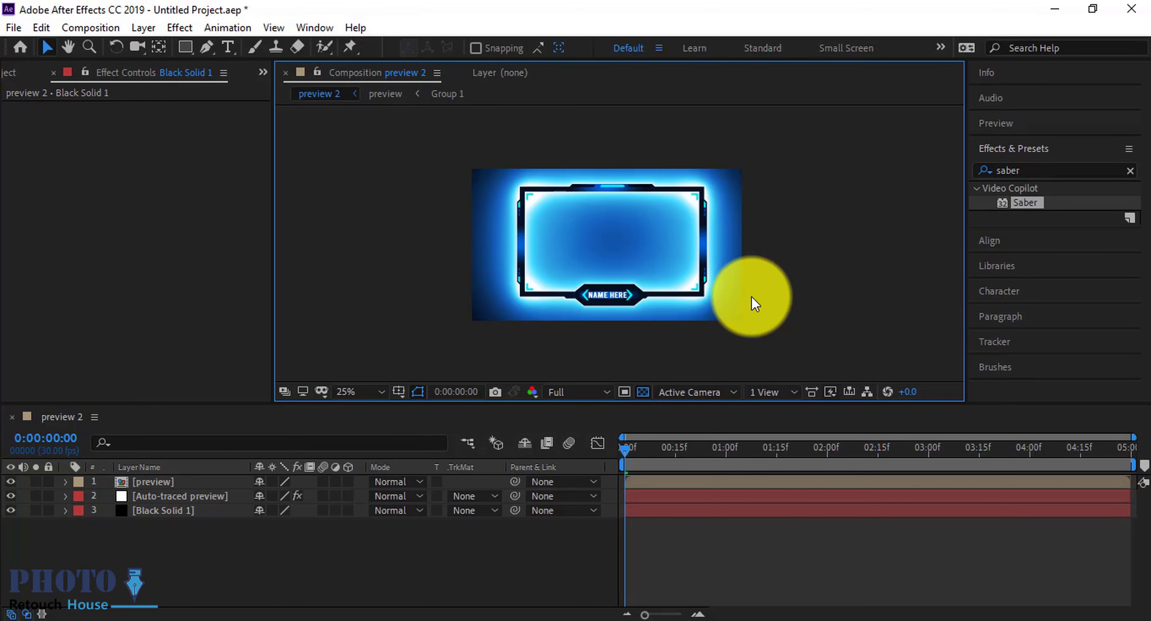
scroll(691, 284, up, 2)
scroll(691, 285, down, 2)
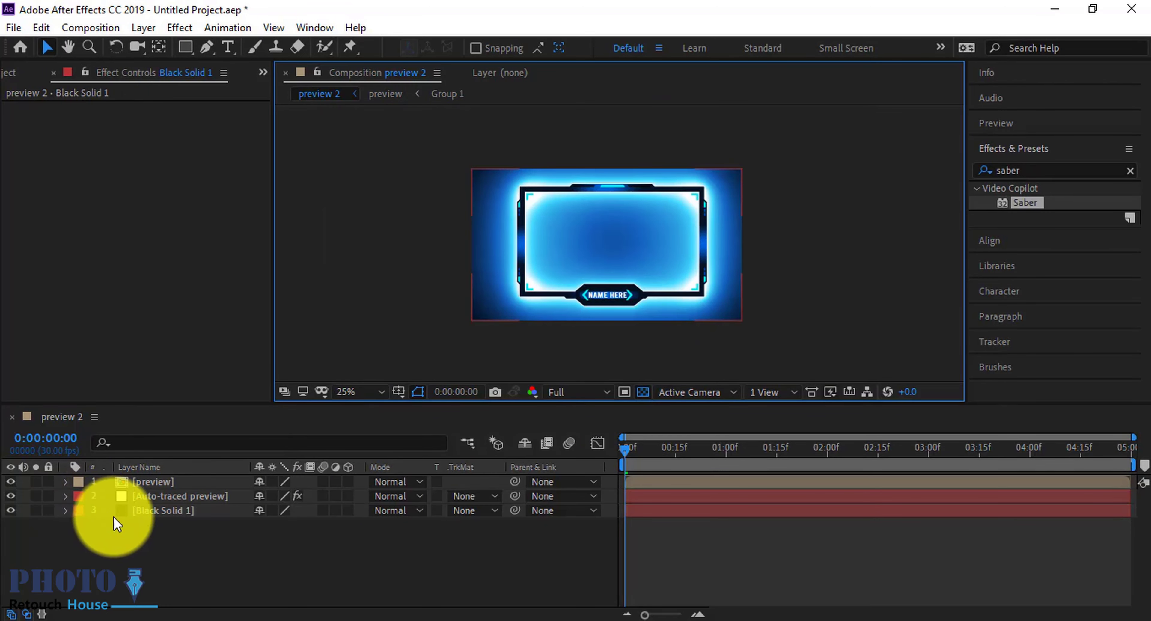
- Try Saber's Electric and Hot presets on the Auto-traced preview layer
click(145, 491)
click(157, 95)
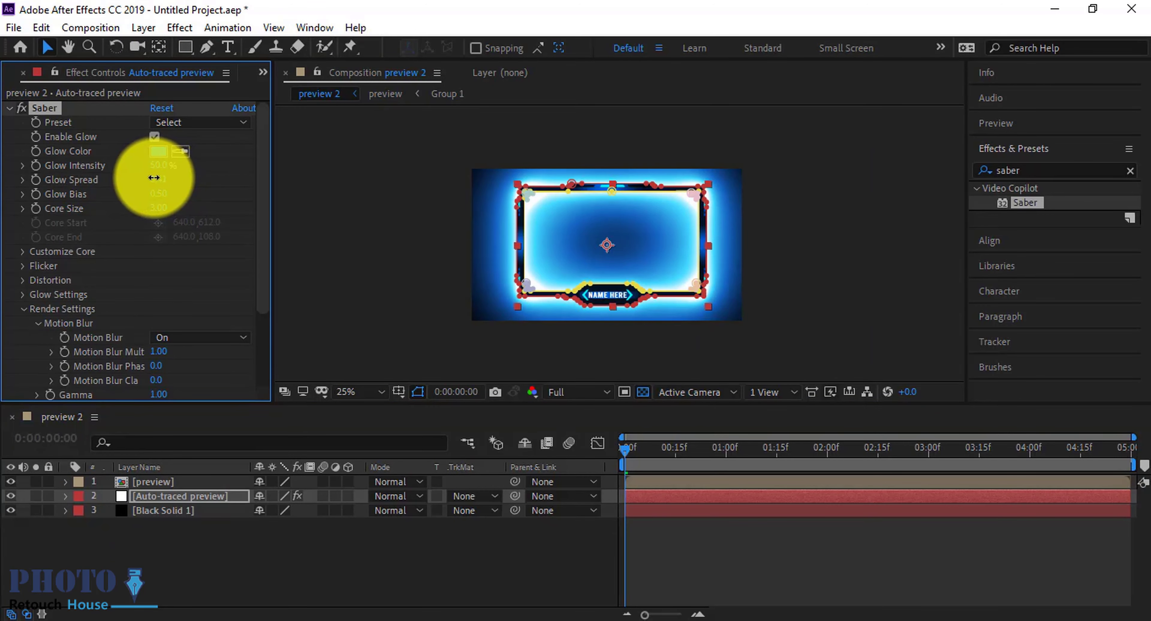
click(188, 122)
click(236, 139)
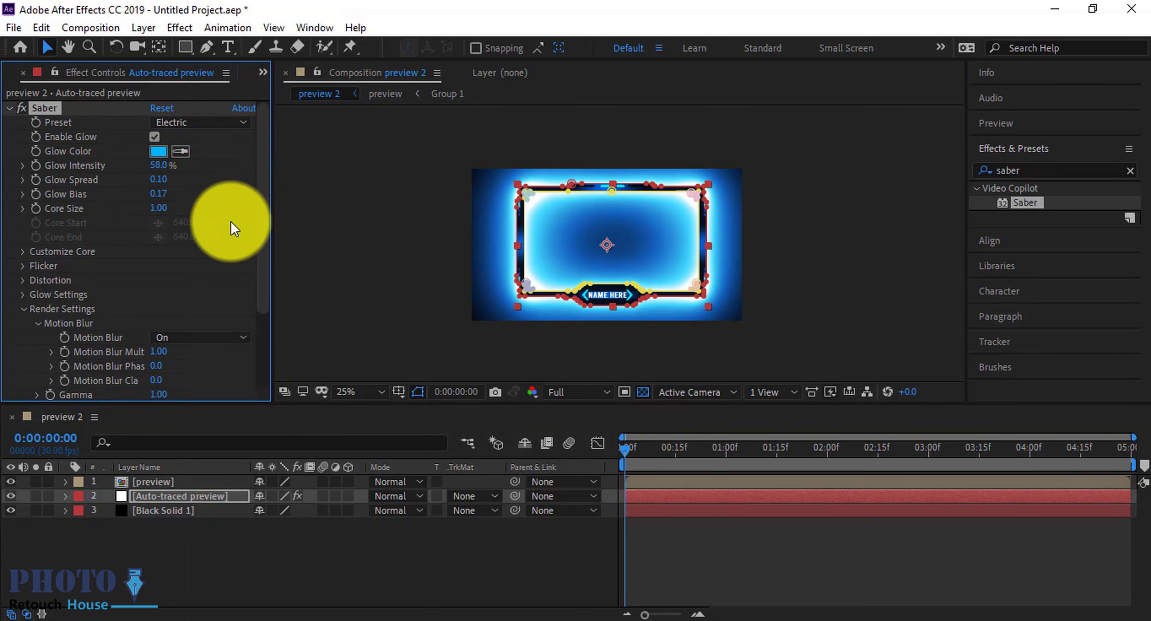
click(187, 124)
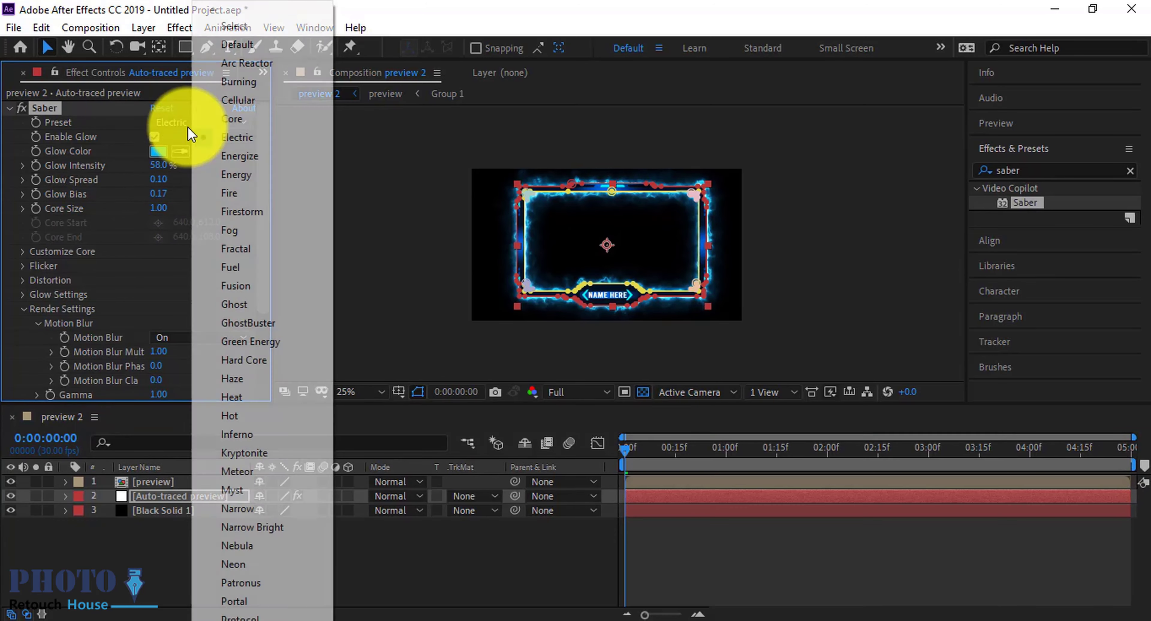
click(303, 416)
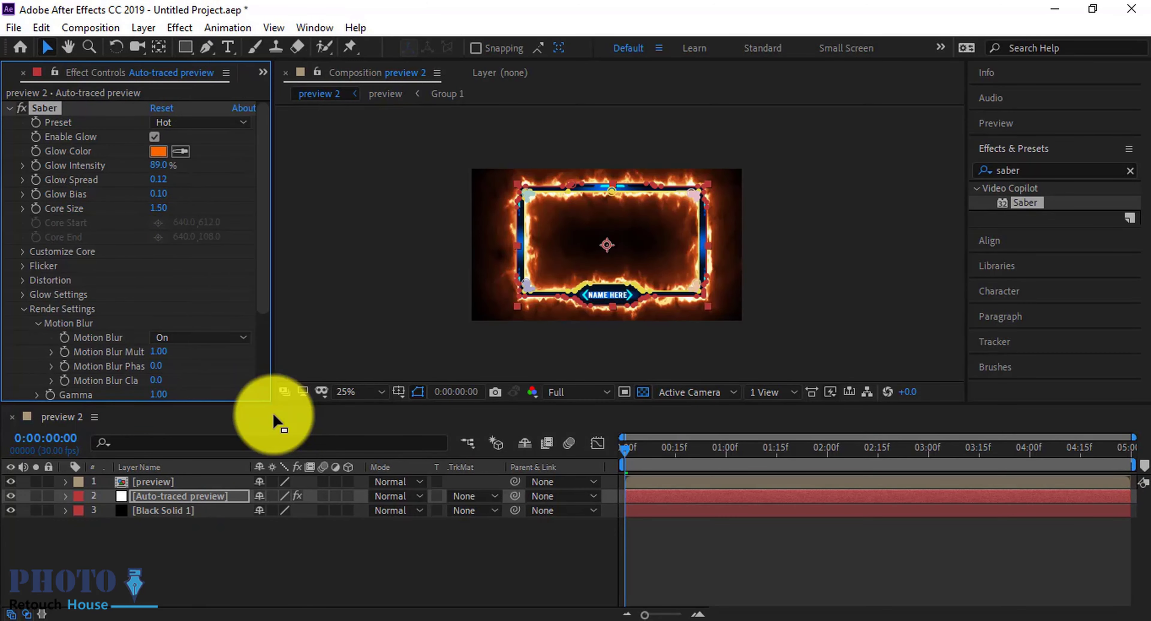
- Try Saber's Neon and Protocol presets on the frame glow
click(206, 122)
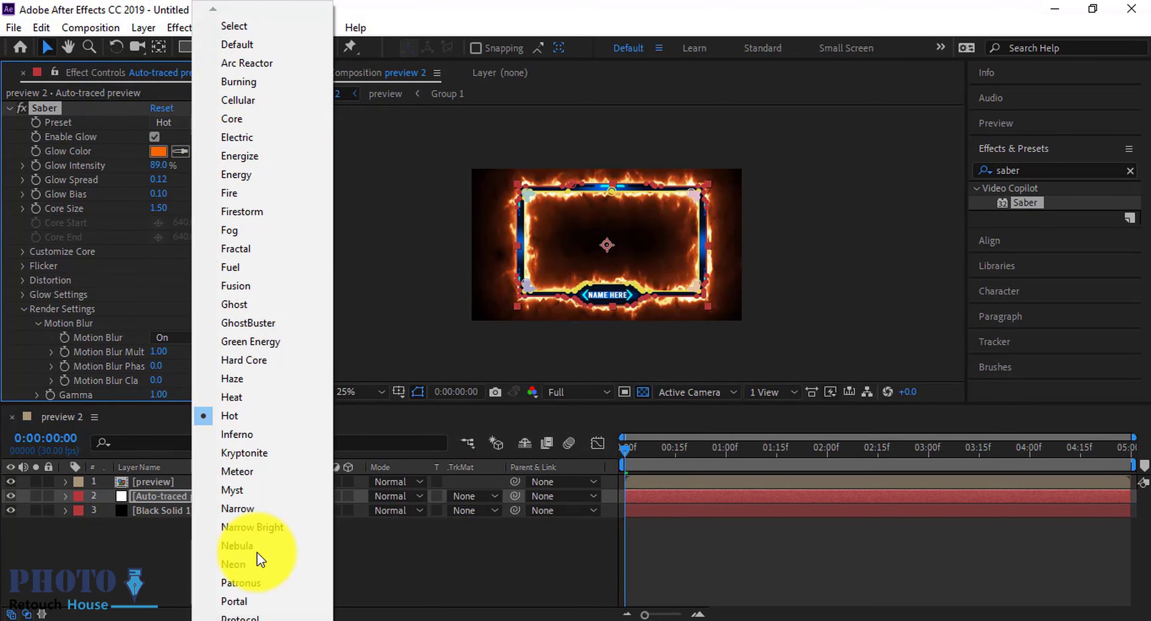
click(261, 562)
click(179, 123)
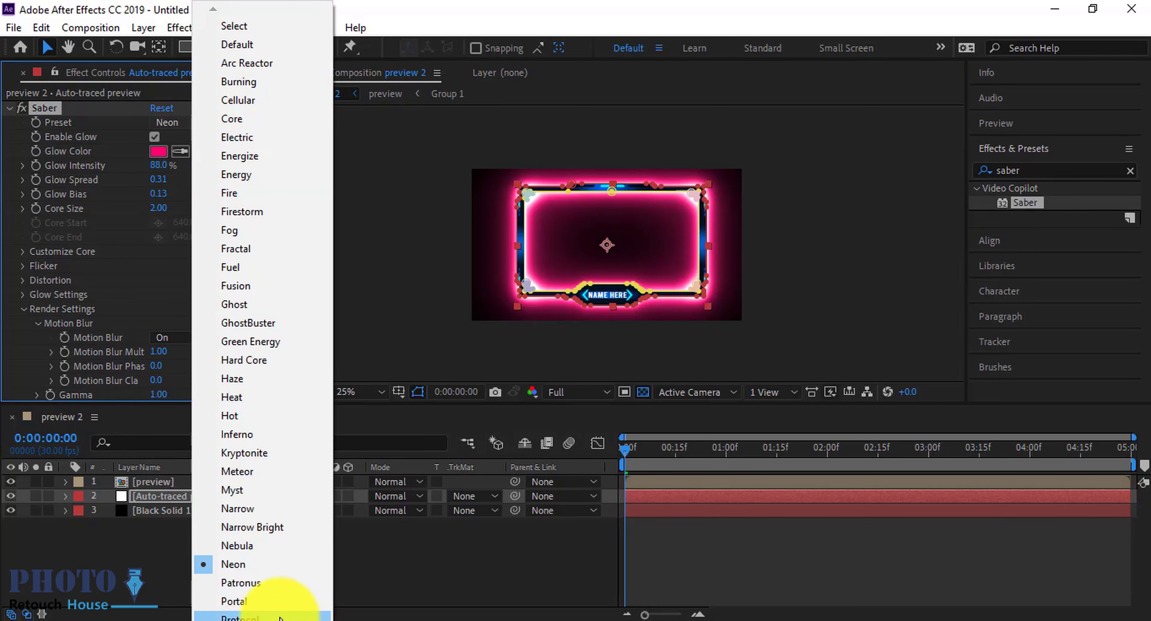
click(281, 618)
scroll(650, 223, up, 2)
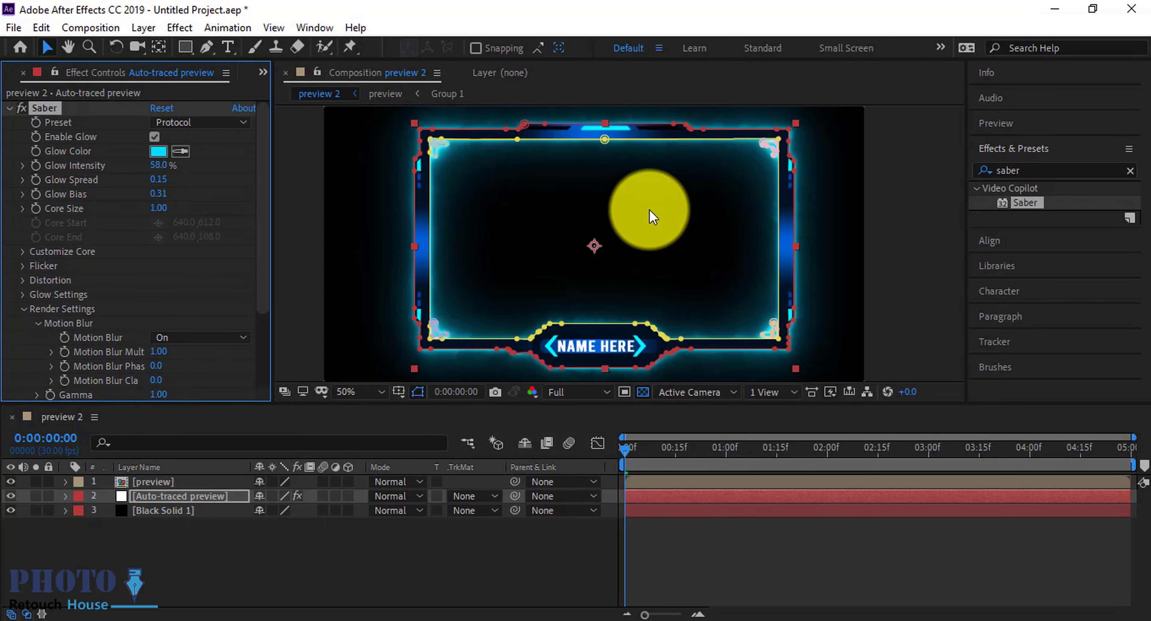
- Try Saber's Patronus, Inferno and Core presets on the frame glow
click(203, 122)
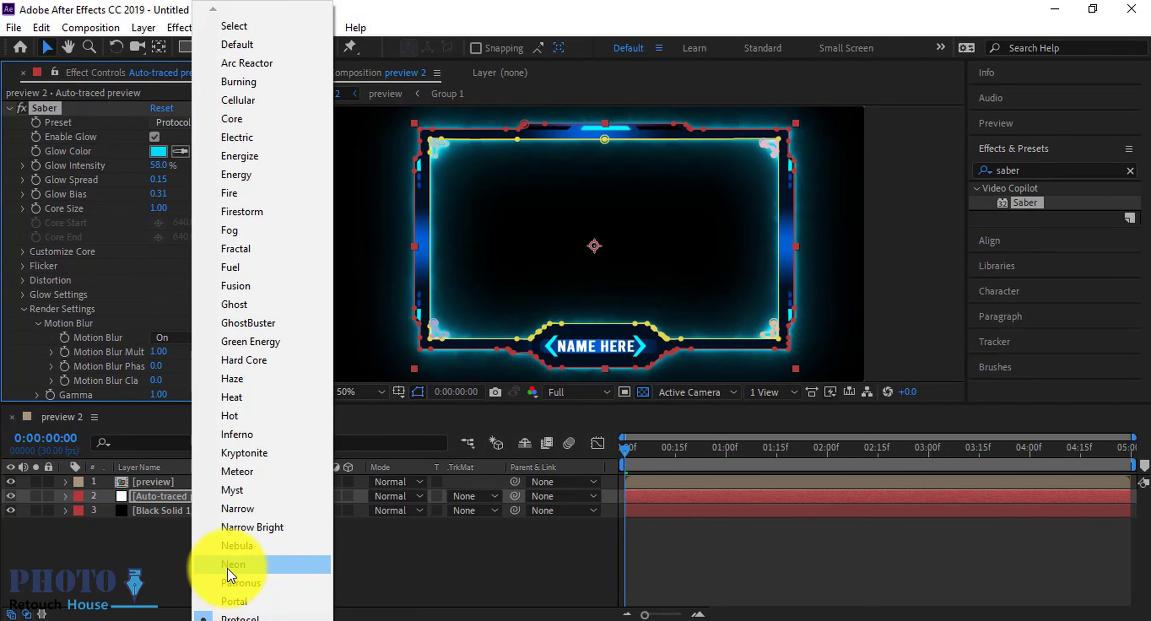
click(238, 583)
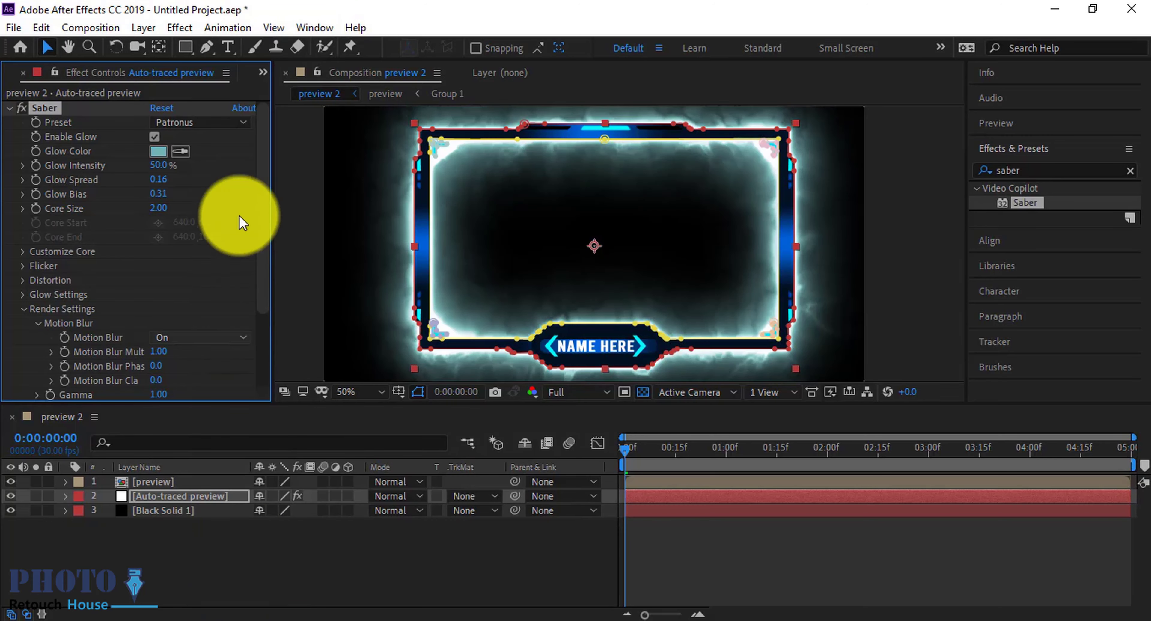
click(201, 124)
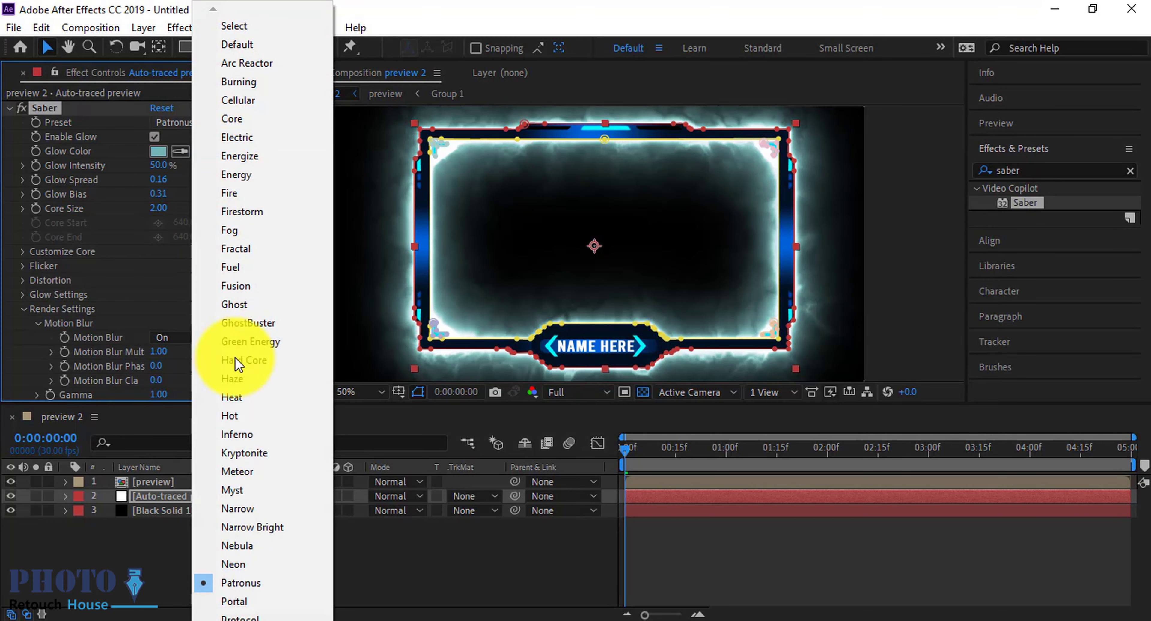
click(248, 436)
click(228, 123)
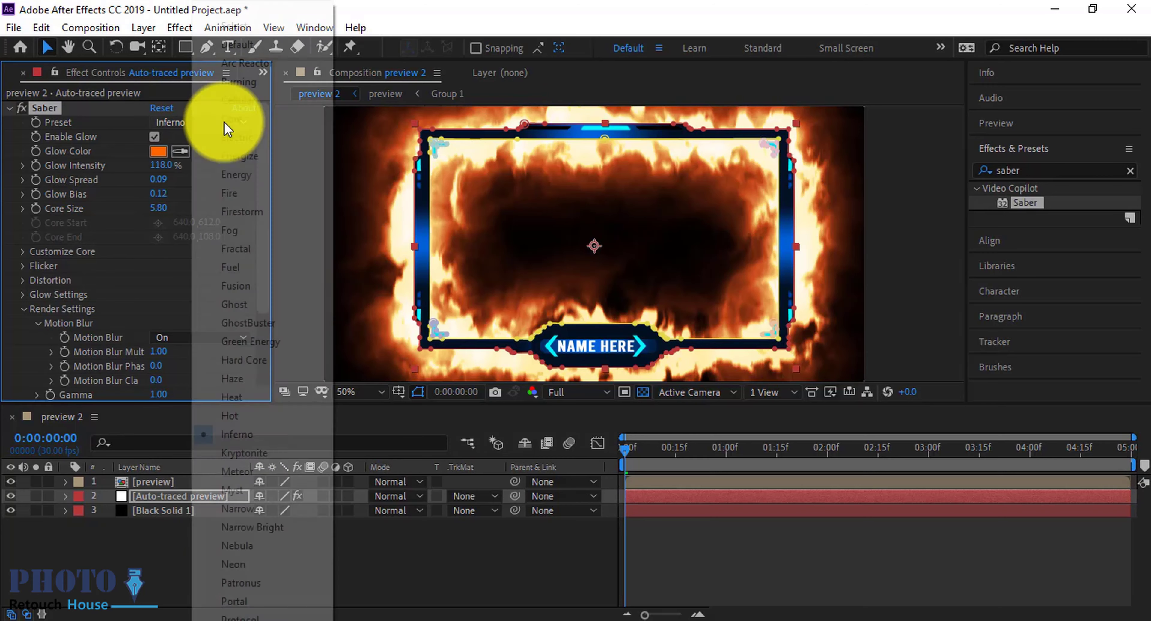
click(239, 583)
- Try Saber's StarKiller preset on the frame glow
click(185, 117)
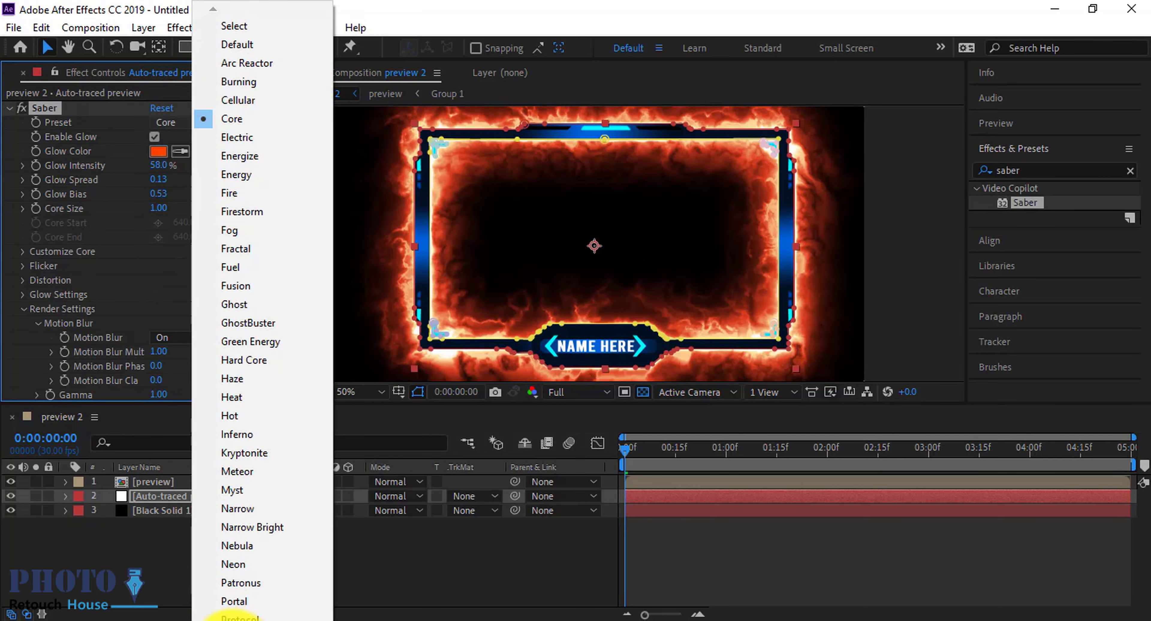
scroll(252, 618, down, 5)
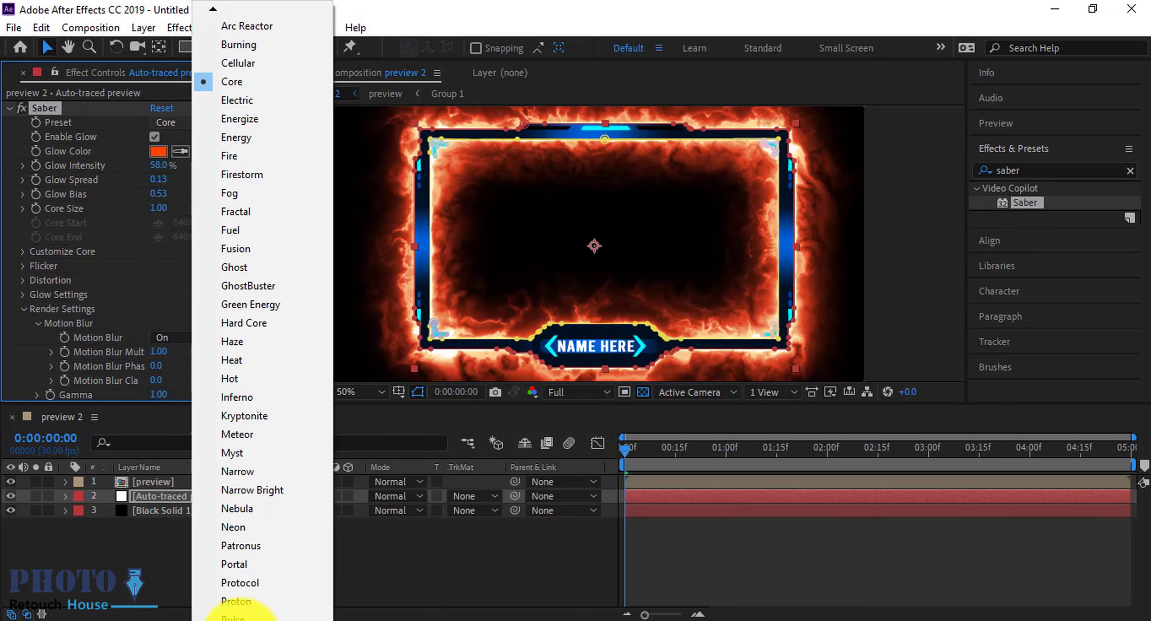
scroll(241, 619, down, 1)
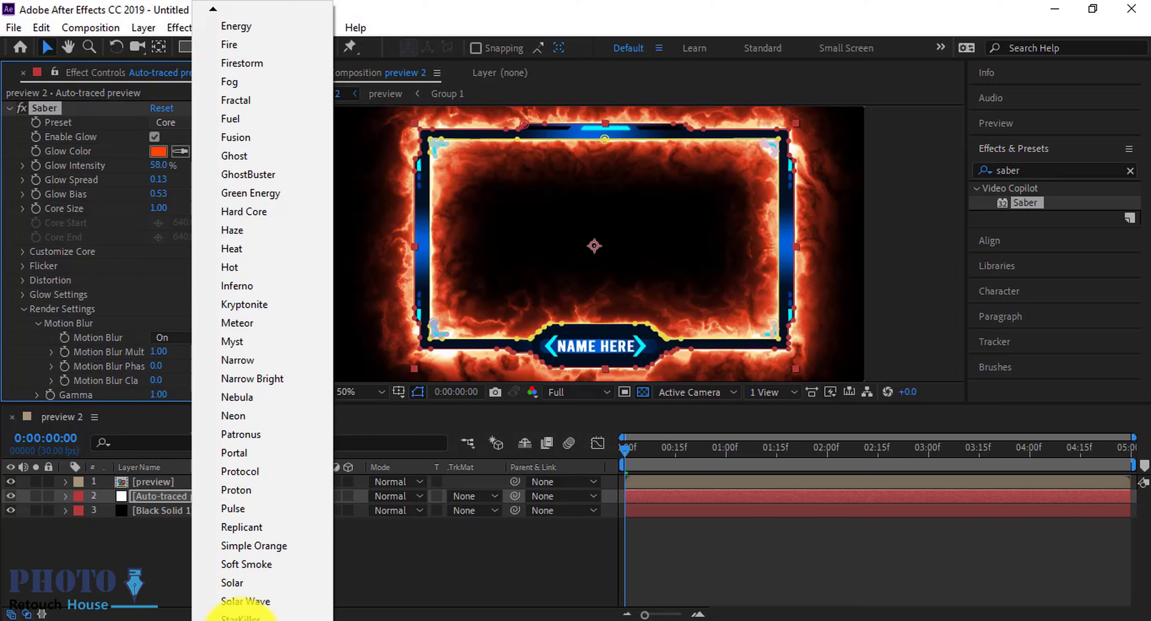
click(240, 617)
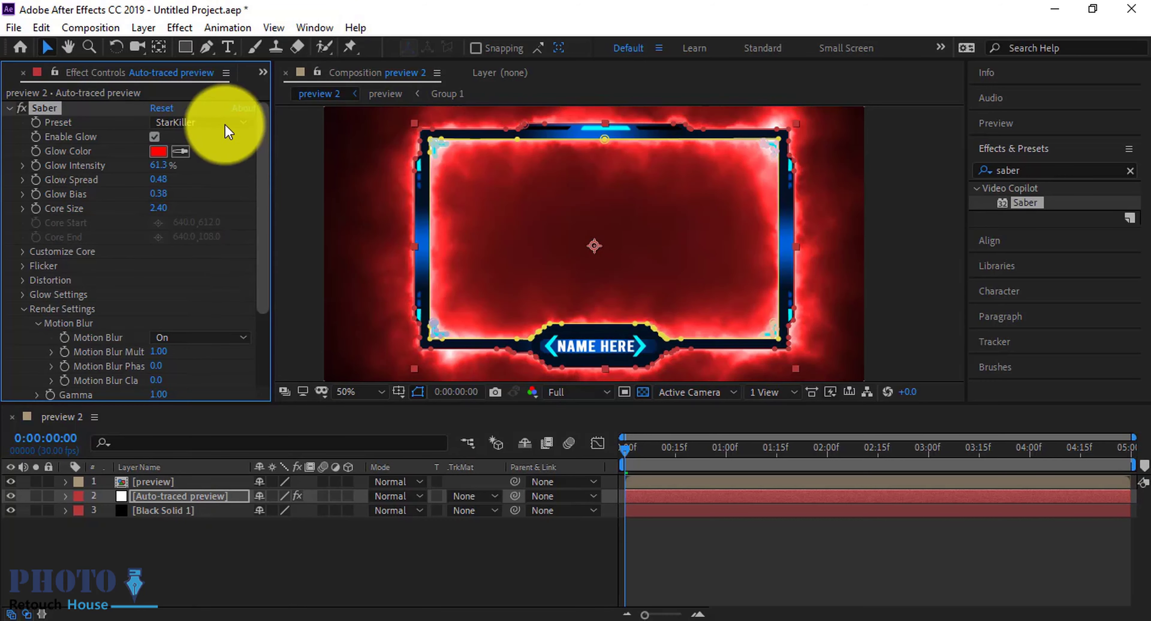
- Set the Saber preset to Fuel for the traced frame outline
click(205, 121)
click(224, 121)
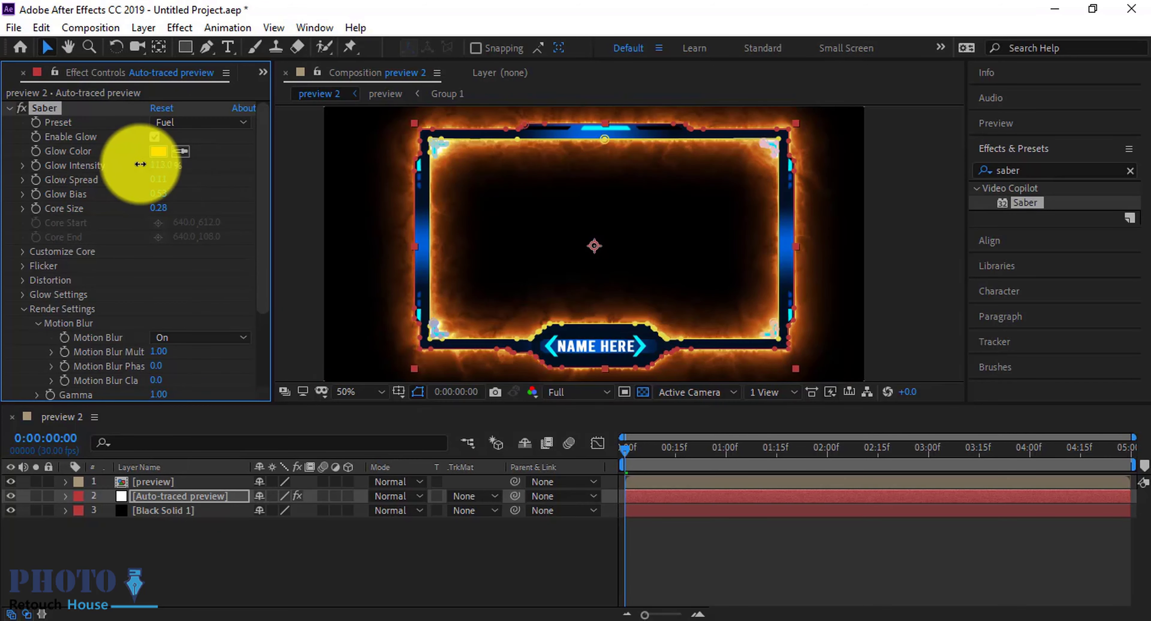
- Set Saber's Glow Intensity to 126 %, Glow Spread to 0.00 and Glow Bias to 0.47, and inspect the frame outline up close
drag(140, 164, 144, 193)
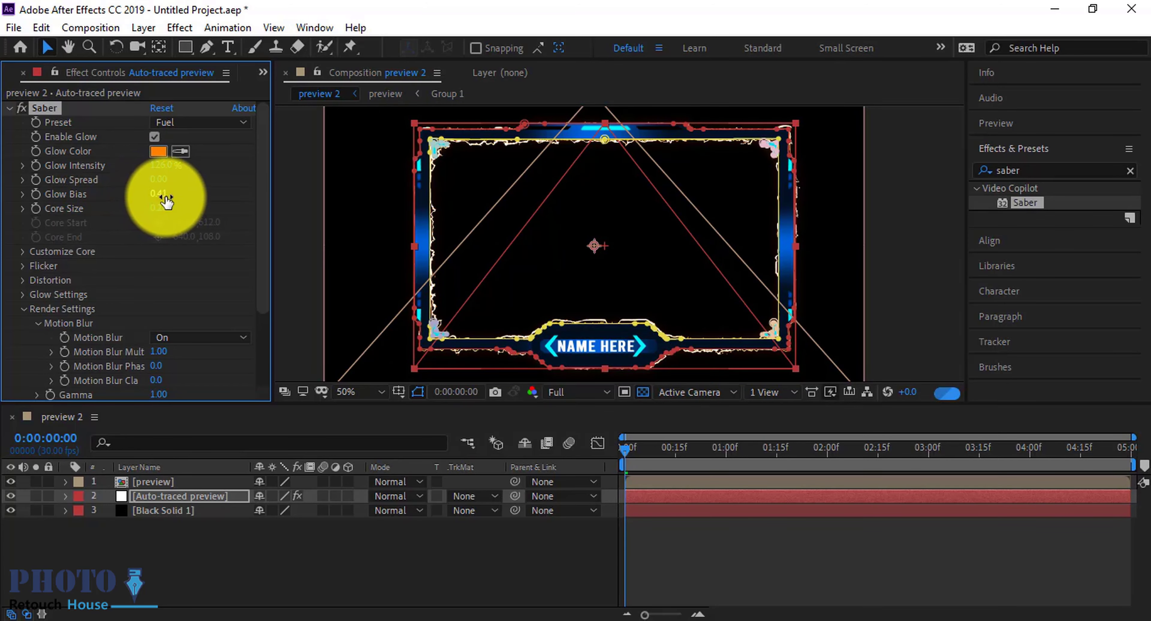
click(849, 338)
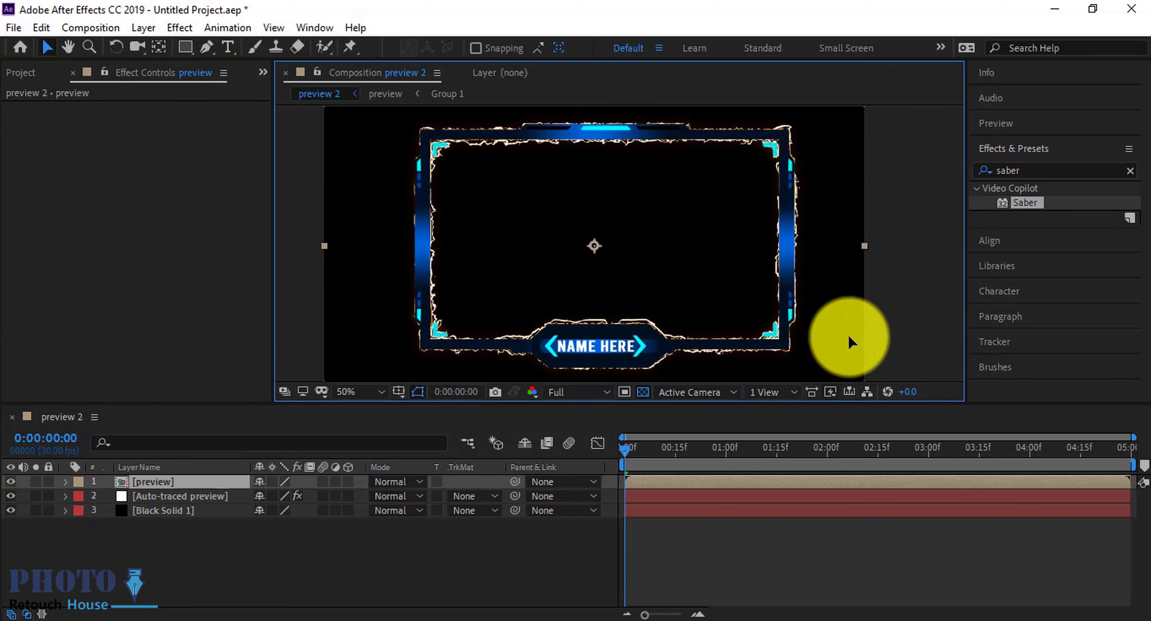
scroll(845, 338, down, 2)
scroll(729, 264, up, 3)
scroll(748, 274, down, 1)
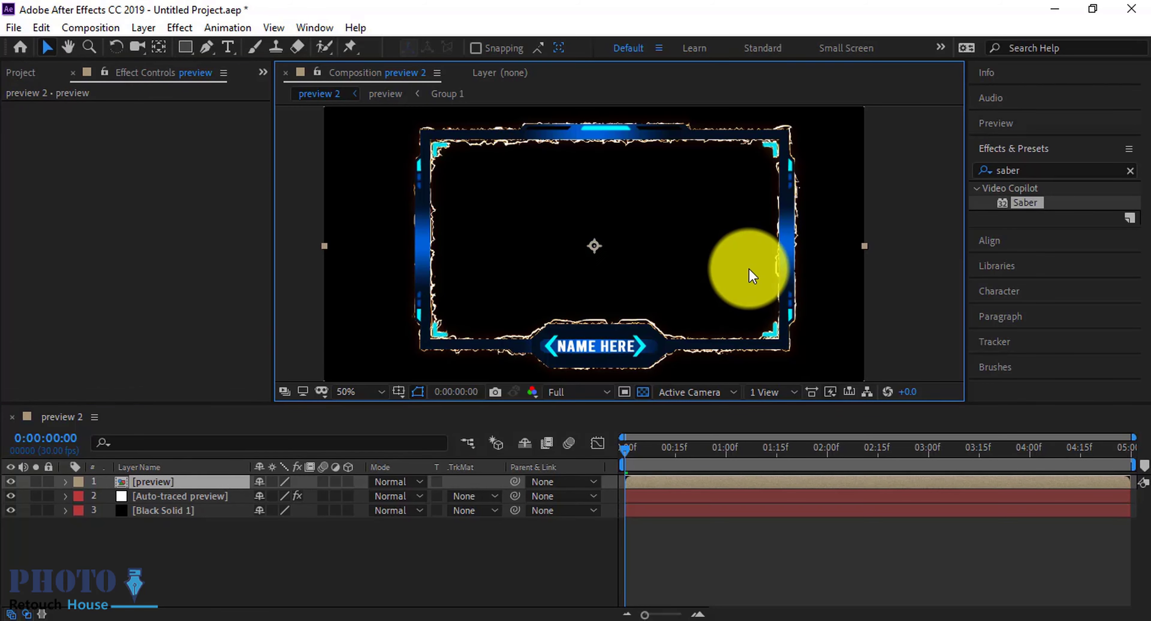
key(space)
drag(797, 273, 744, 255)
scroll(591, 329, up, 1)
scroll(684, 347, up, 1)
drag(684, 347, 652, 268)
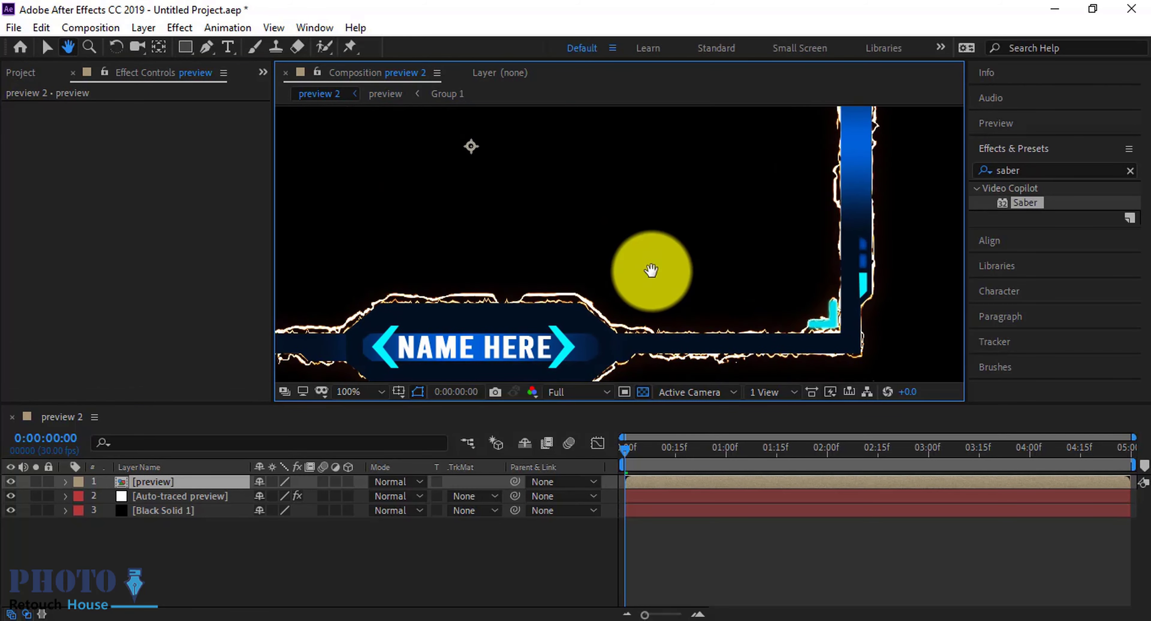
- Set Saber's Glow Spread to 0.08 on the Auto-traced preview layer and check the glow around the frame
click(189, 496)
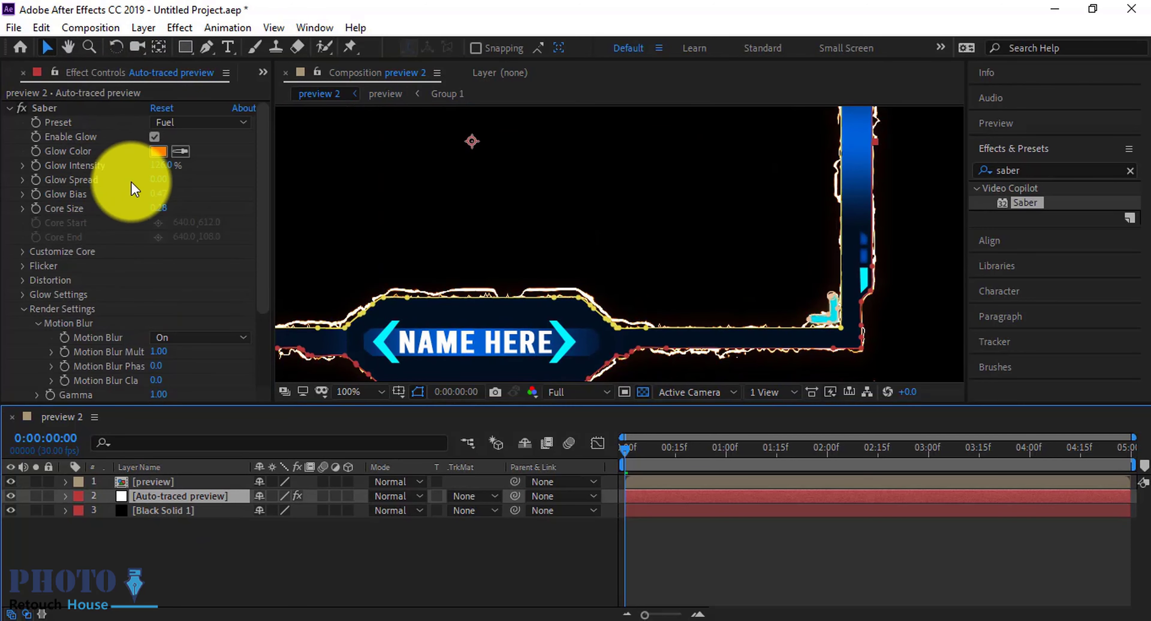
click(155, 181)
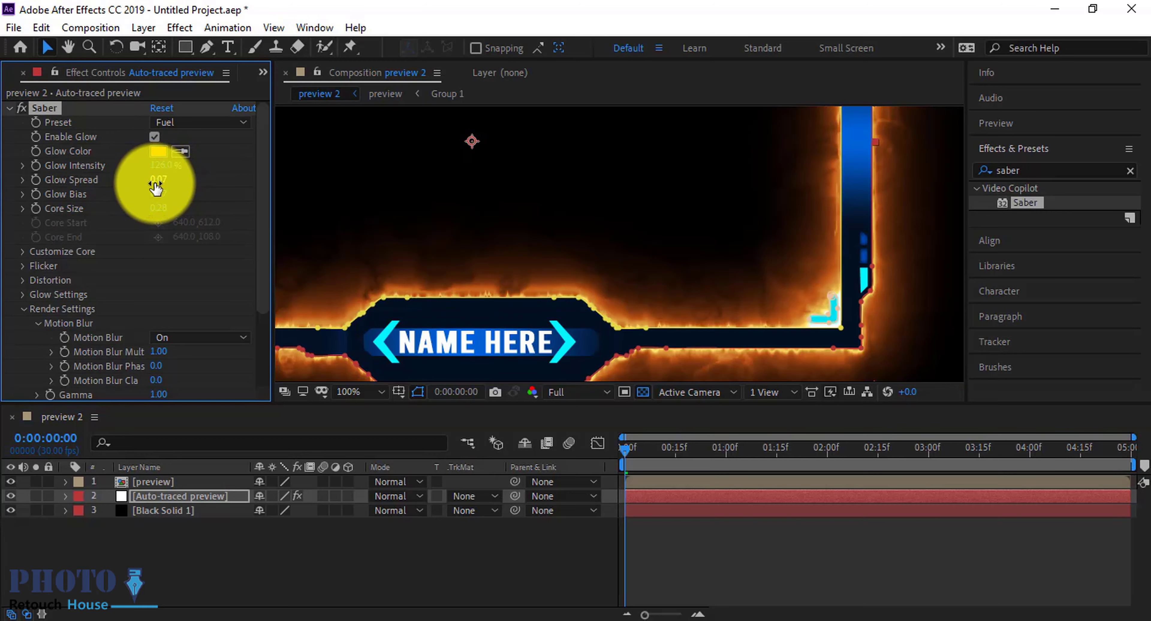
drag(155, 182, 157, 186)
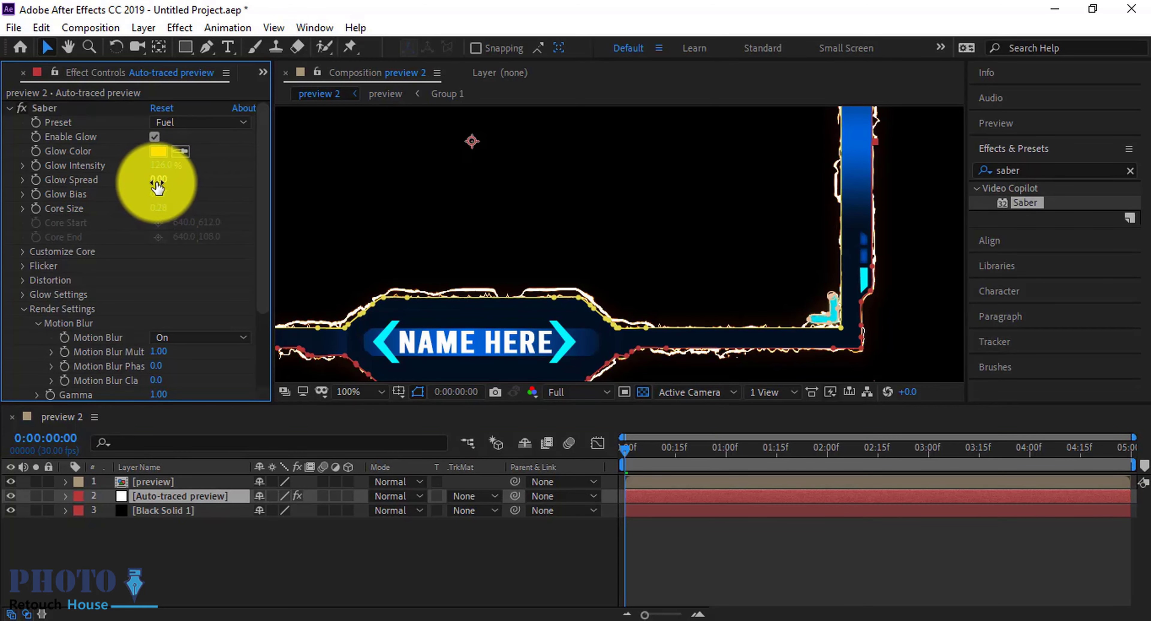
drag(162, 182, 164, 182)
scroll(601, 286, down, 1)
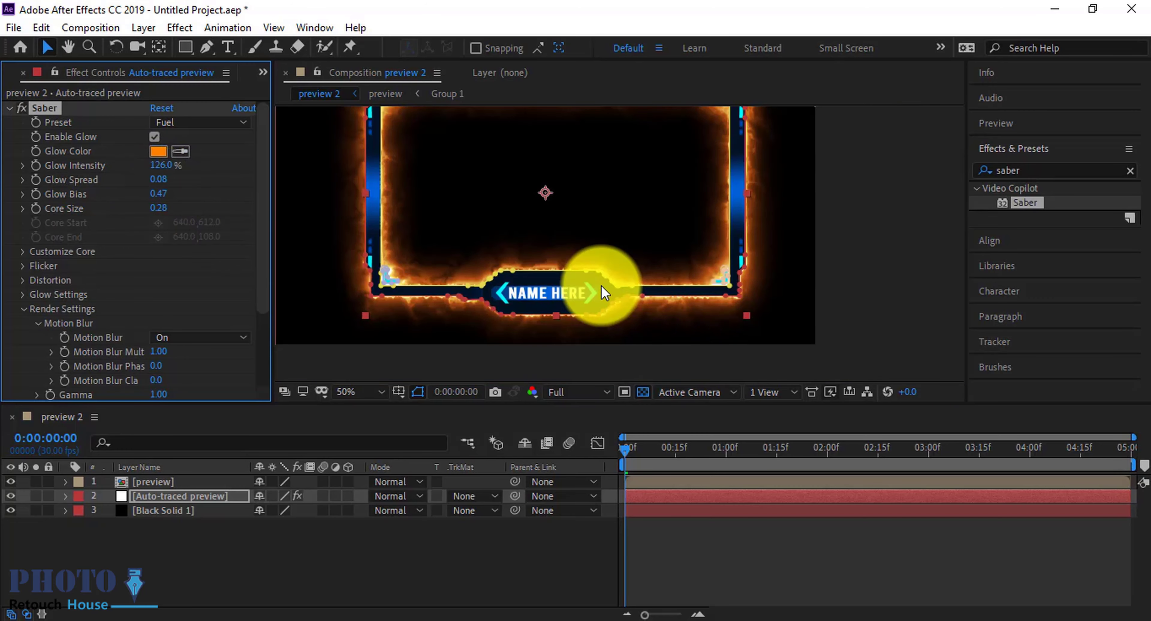
drag(653, 314, 682, 317)
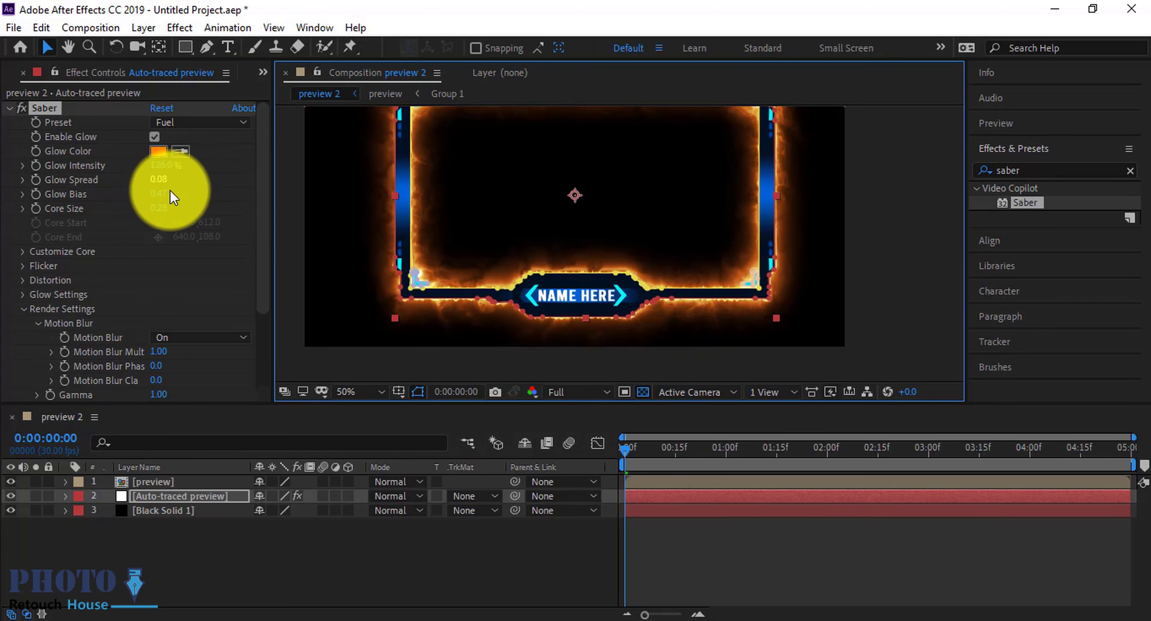
- Reduce Saber's Glow Bias to 0.03 and inspect the tightened glow near the name plate
mouse_move(149, 196)
mouse_down()
mouse_move(134, 193)
mouse_move(160, 198)
mouse_move(138, 197)
mouse_up()
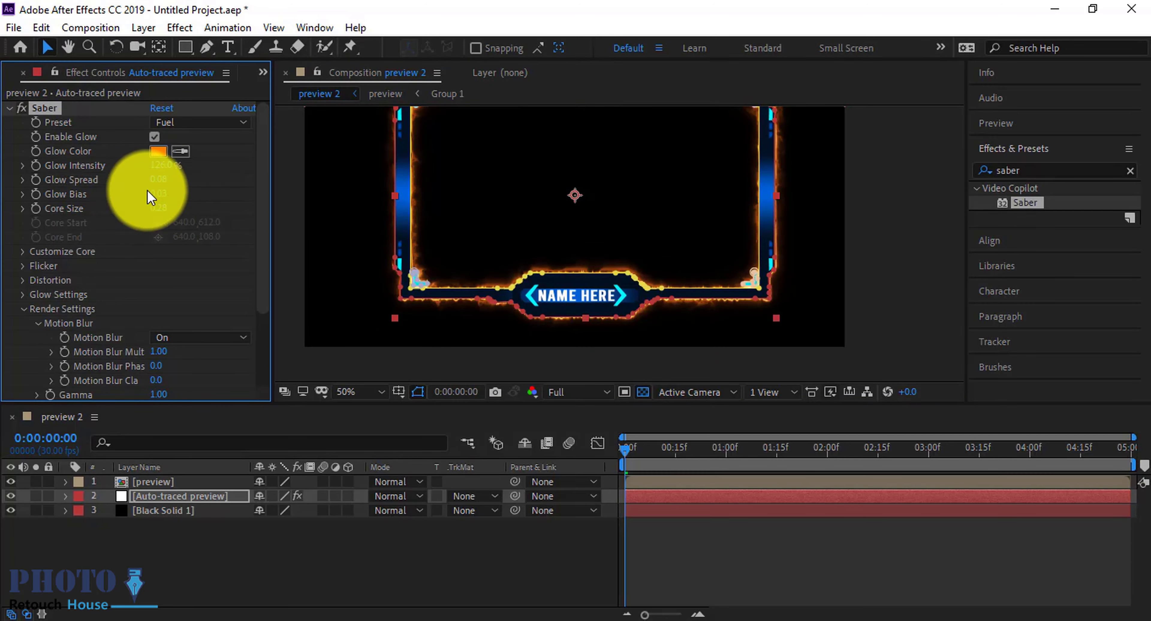
scroll(642, 249, up, 4)
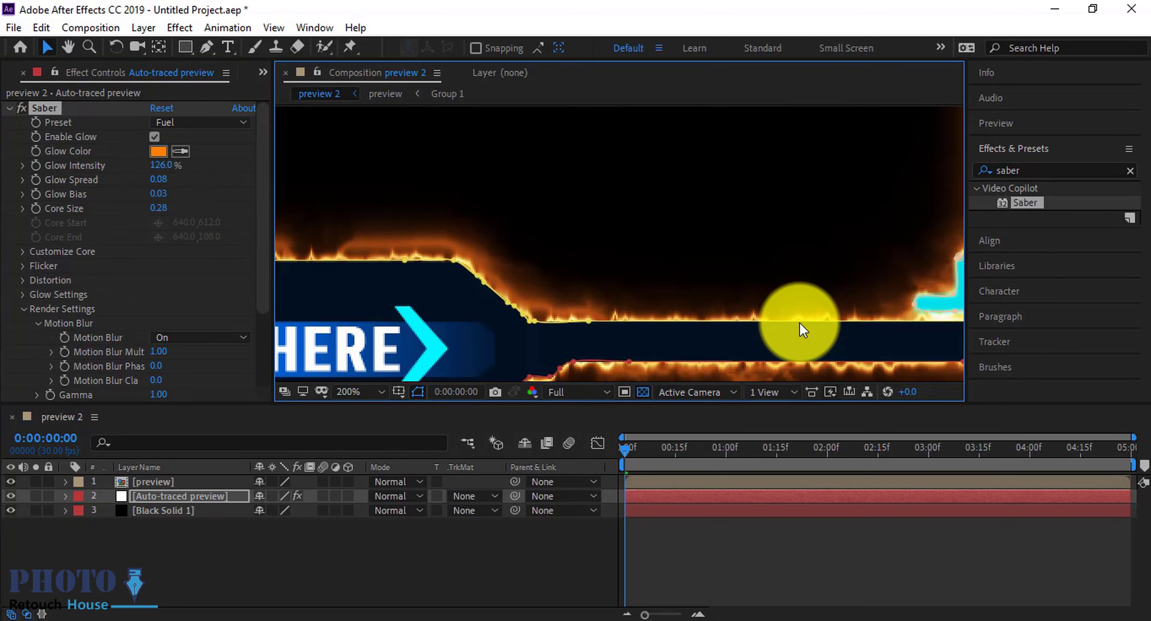
scroll(647, 257, down, 5)
scroll(699, 255, up, 3)
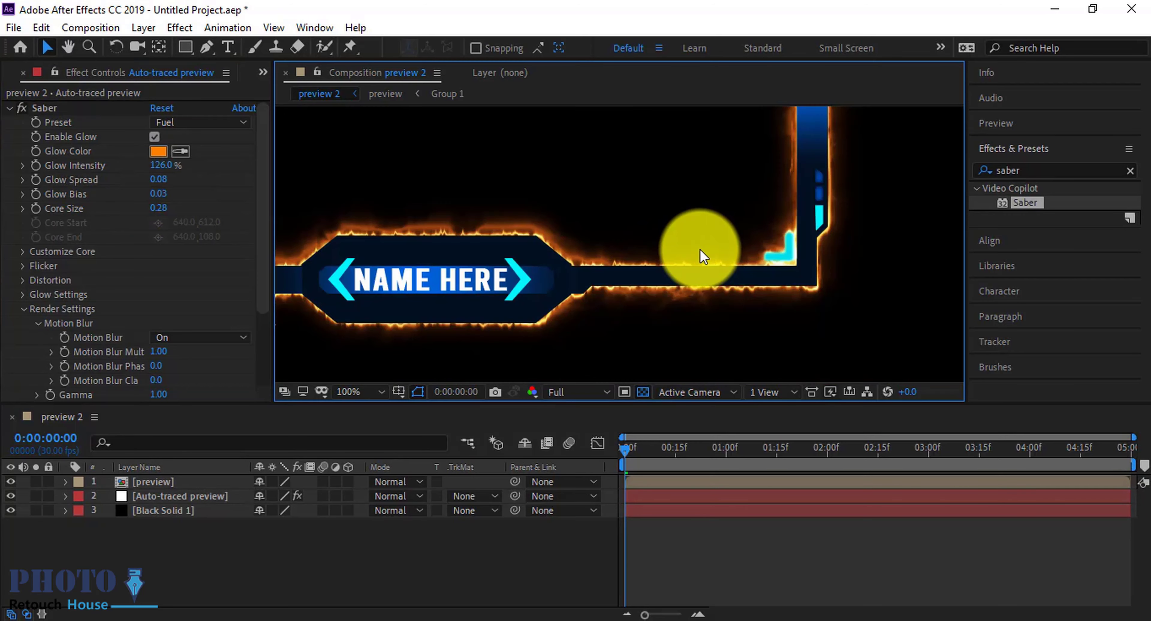
scroll(704, 256, down, 2)
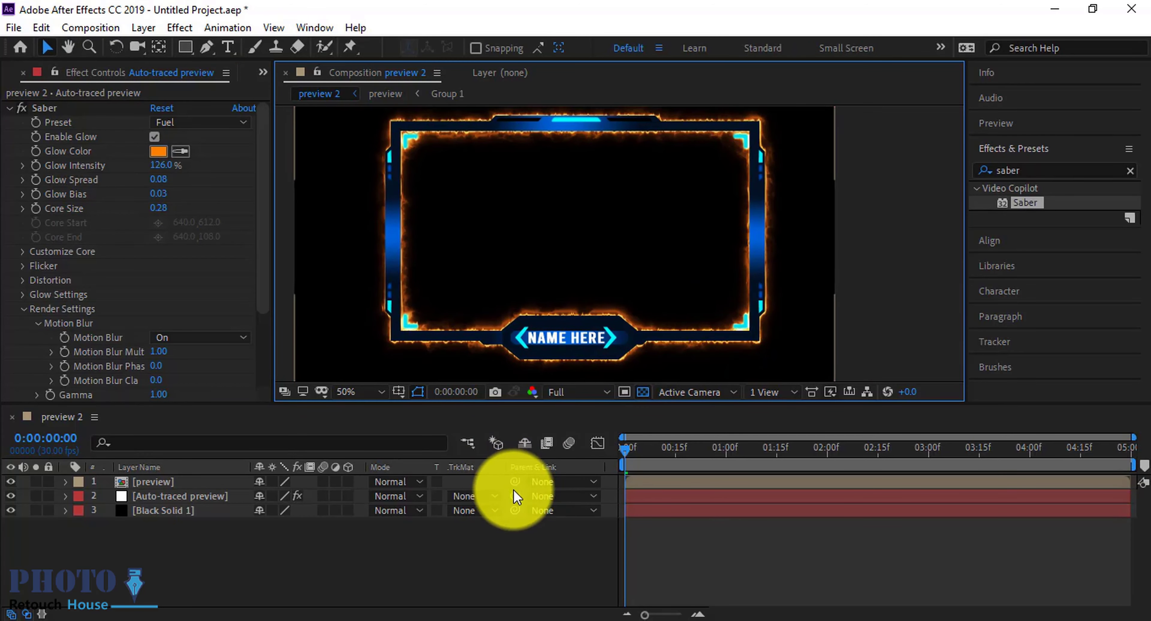
- Expand the Auto-traced preview layer's Saber effect and its Customize Core properties in the timeline to reach the offset settings
click(150, 496)
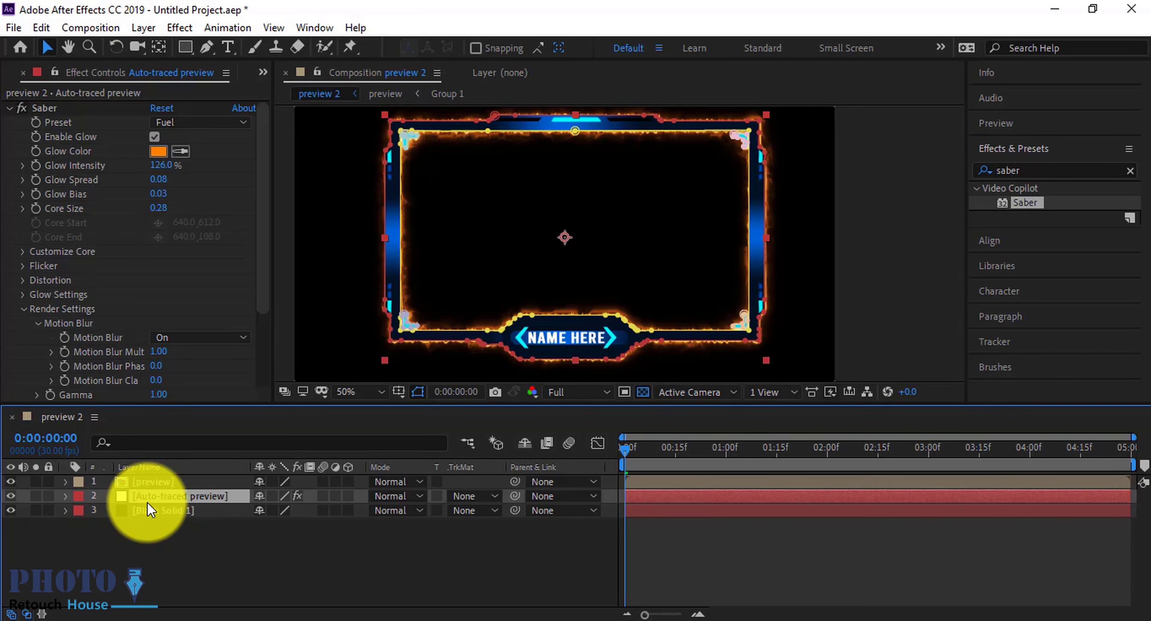
click(66, 497)
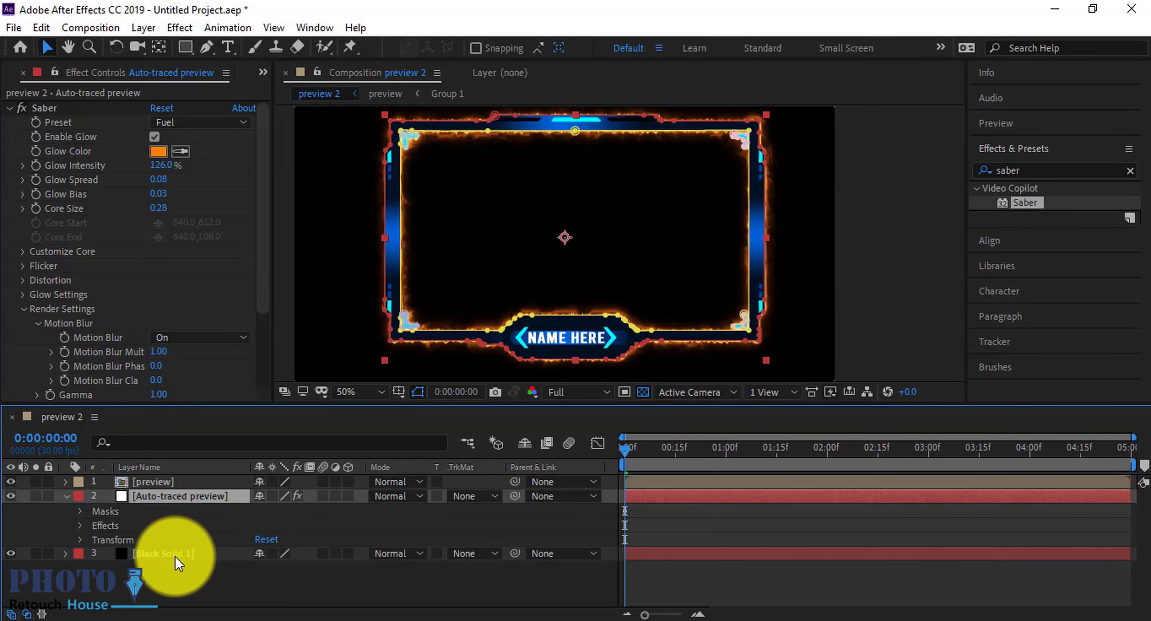
click(80, 526)
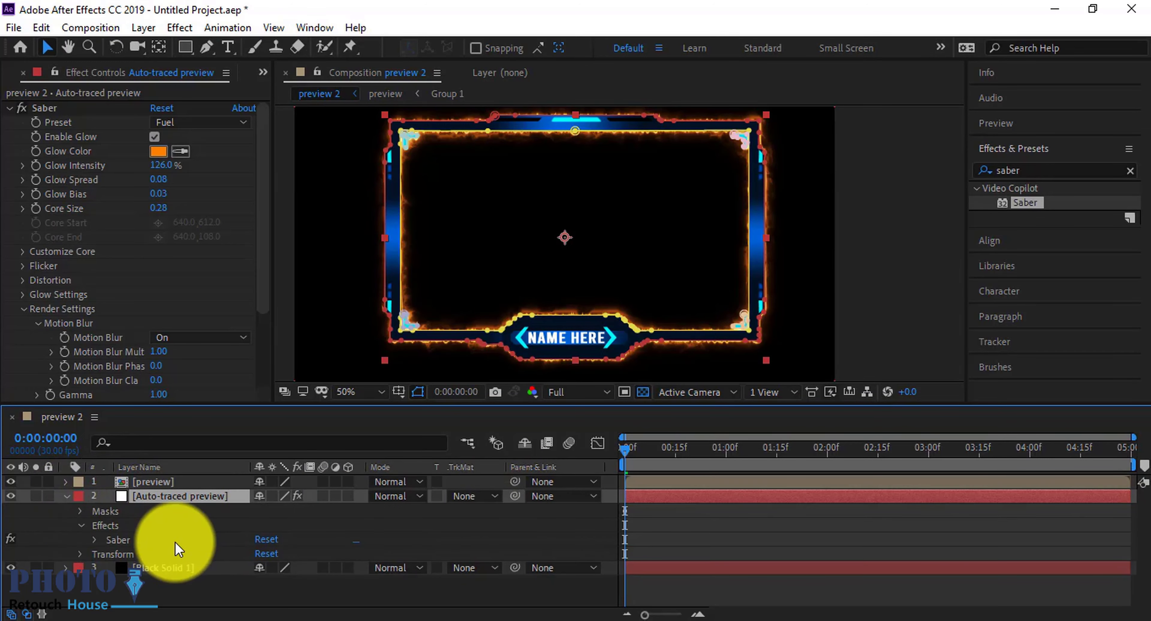
click(96, 540)
scroll(213, 560, down, 3)
scroll(322, 547, up, 2)
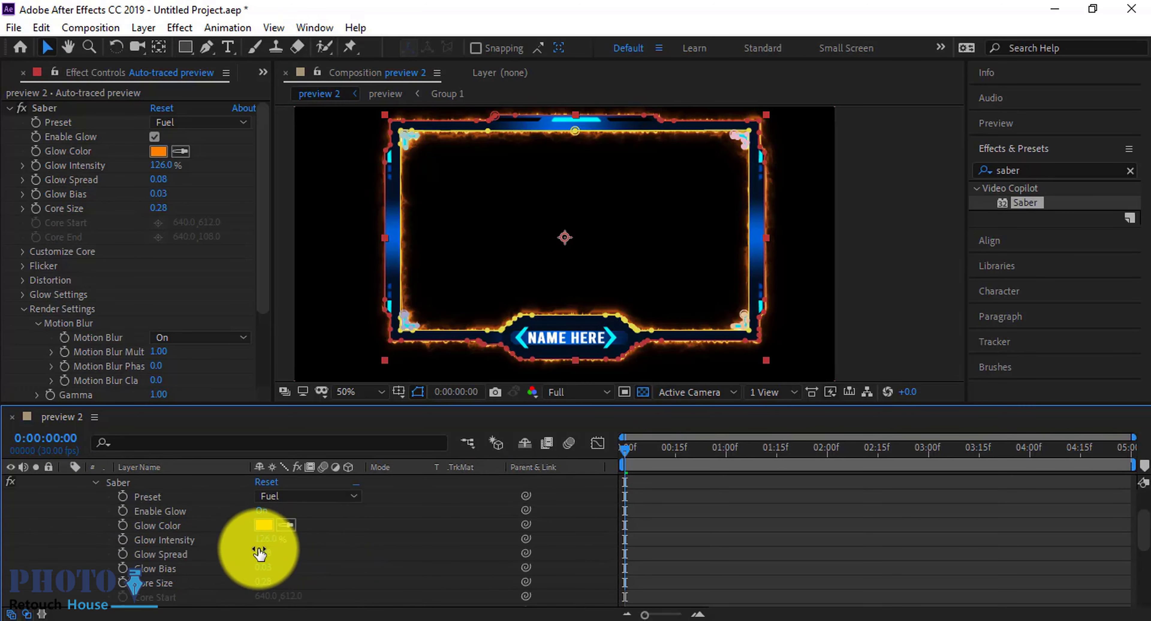
scroll(129, 565, down, 3)
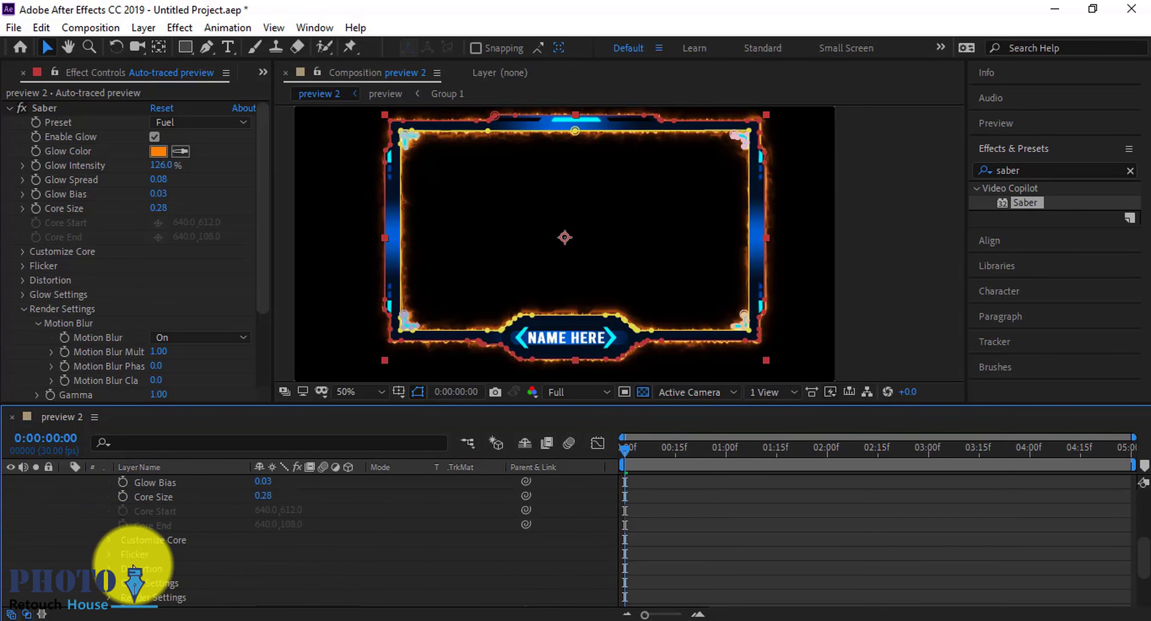
click(108, 540)
scroll(178, 567, down, 6)
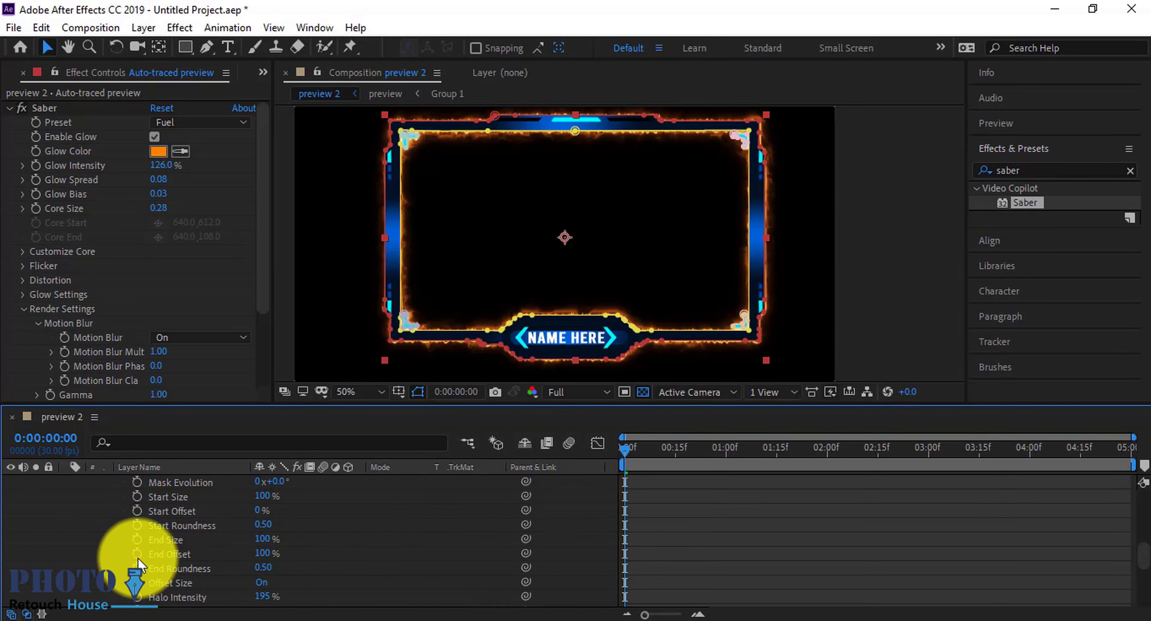
- Animate Saber's End Offset from 0 % at 0:00:00:00 to 100 % at 0:00:01:00
click(138, 554)
drag(264, 553, 103, 533)
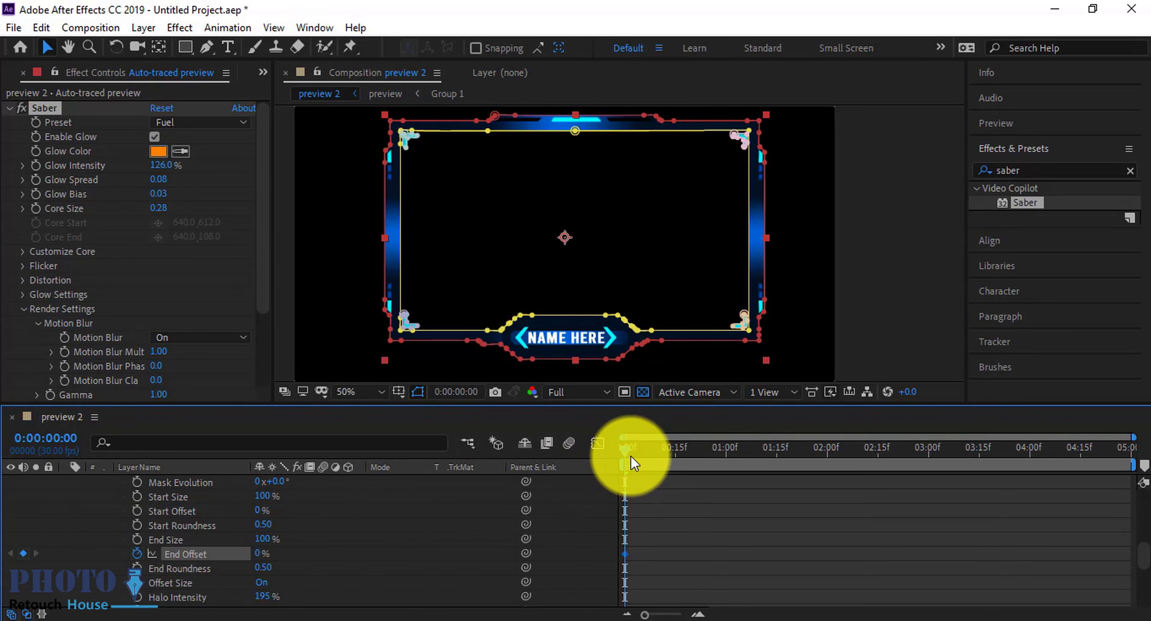
click(738, 451)
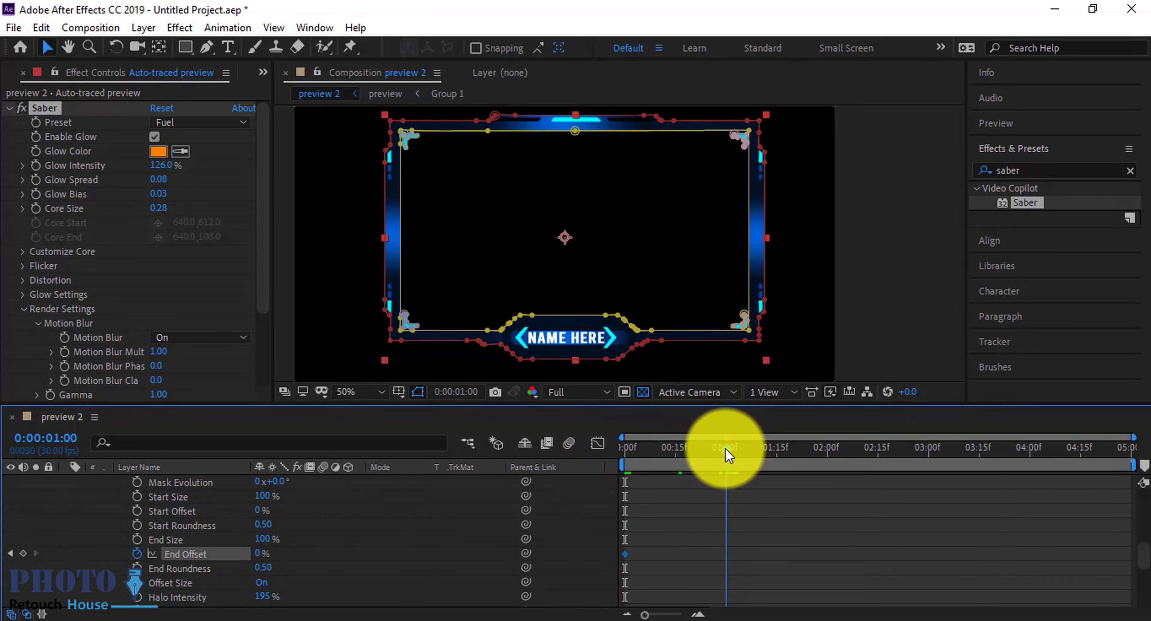
drag(259, 555, 679, 451)
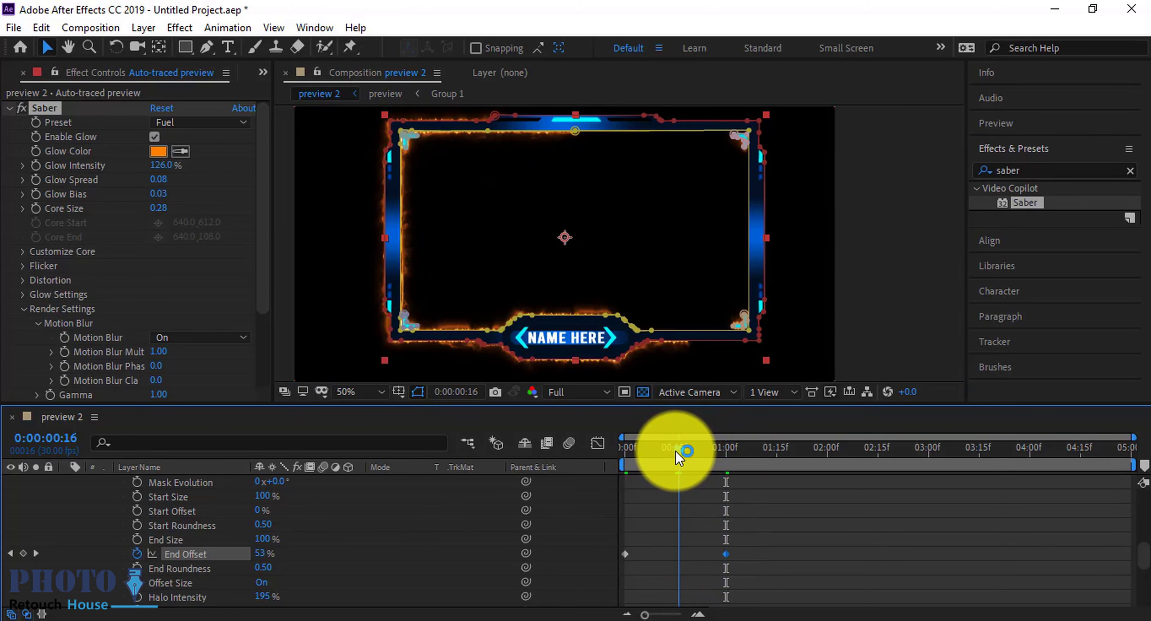
- Add a Saber Start Offset keyframe at 0:00:00:16, trying 100 % before setting it to 0 %
click(138, 511)
drag(259, 512, 415, 517)
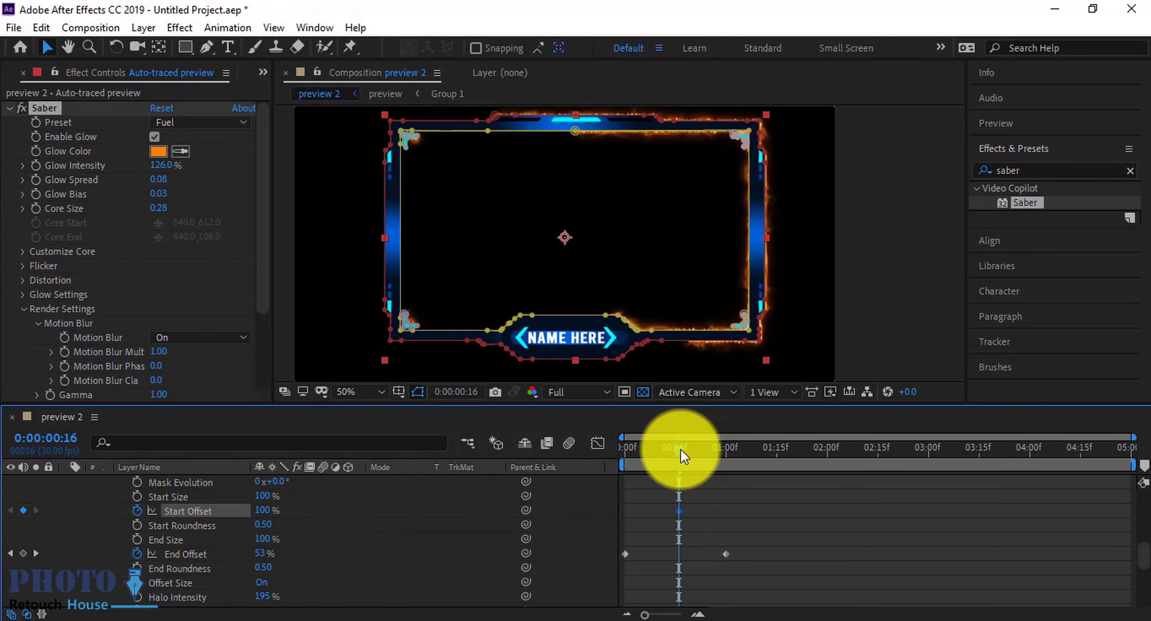
key(Home)
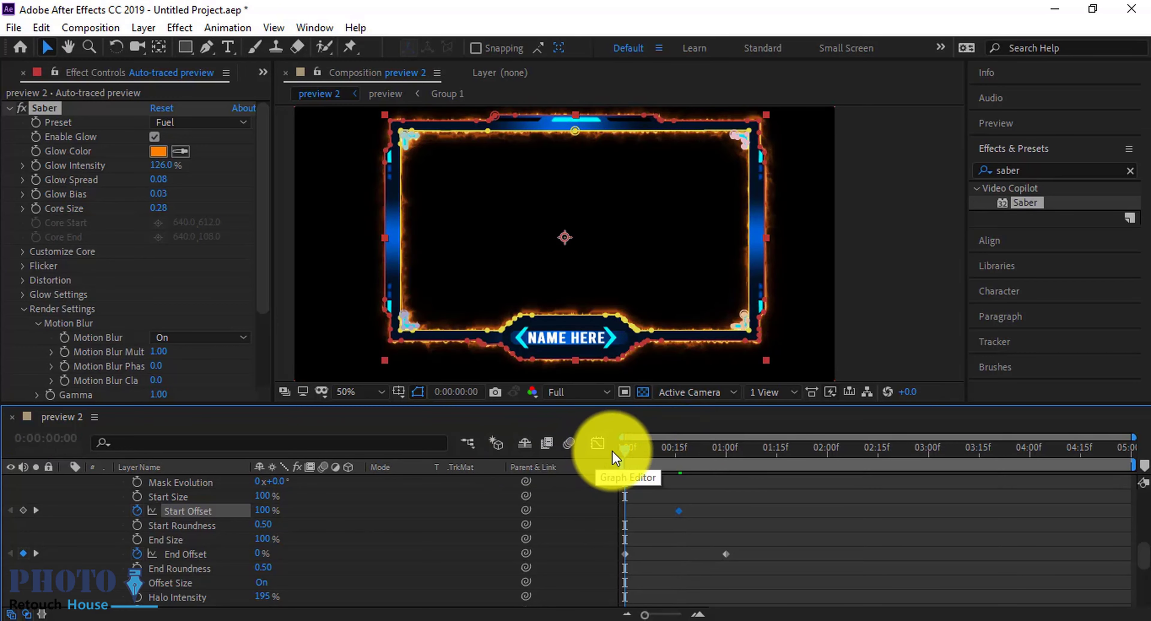
drag(627, 452, 679, 449)
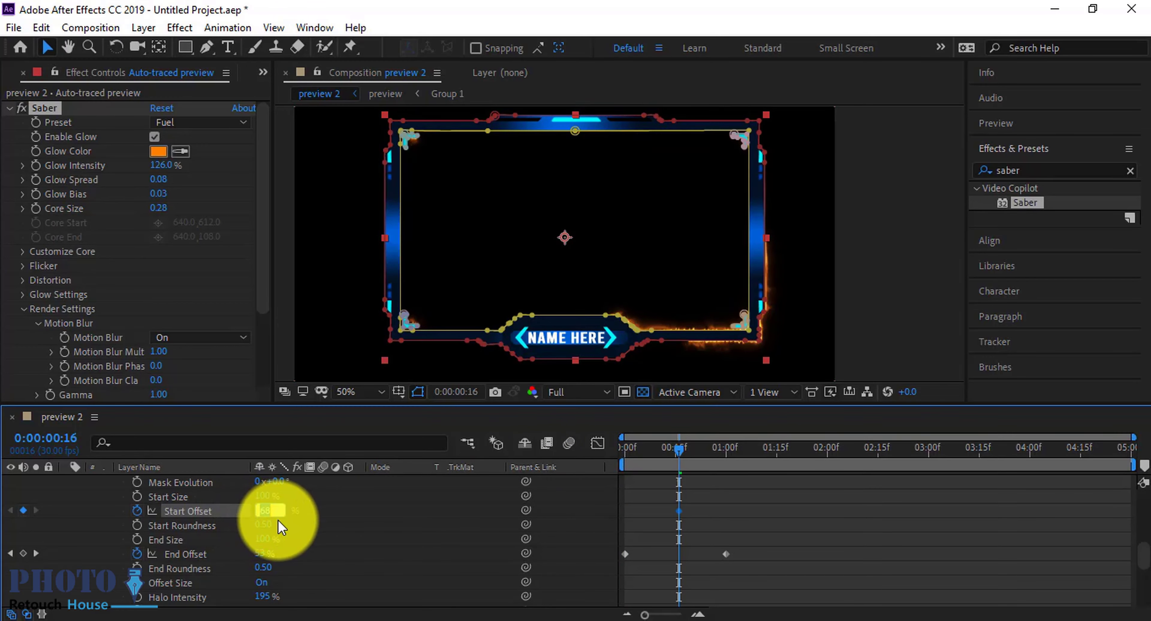
- Add a second Start Offset keyframe at 0:00:01:15, trying 100 % before setting it to 0 %
drag(680, 454, 785, 470)
key(Page_Up)
key(Page_Up)
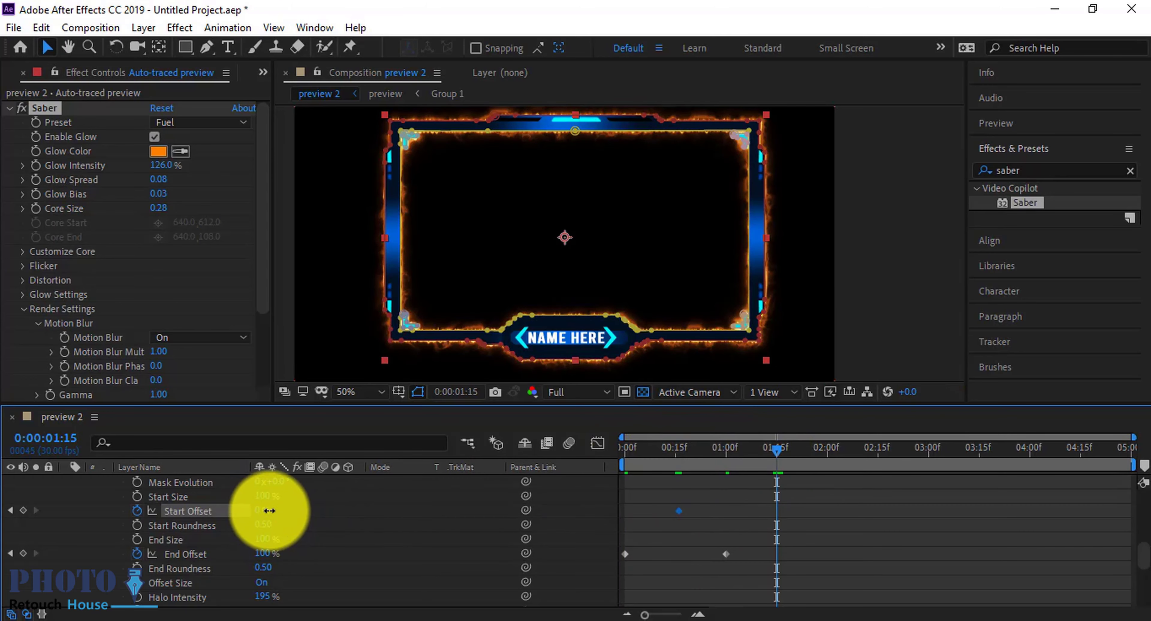
drag(269, 511, 462, 512)
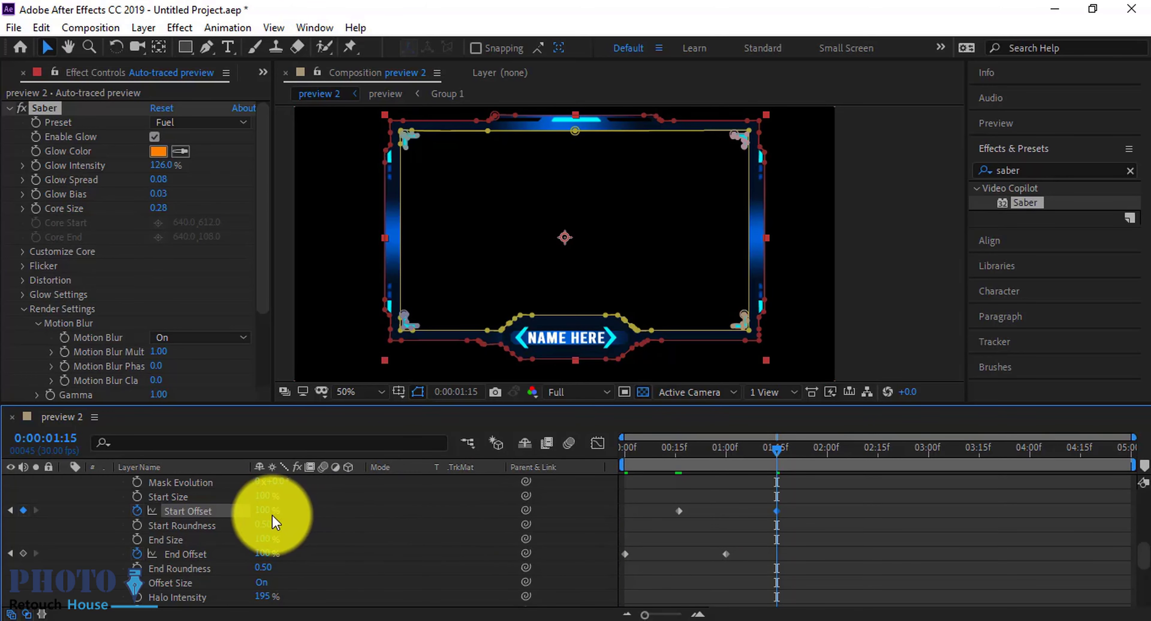
drag(264, 518, 64, 513)
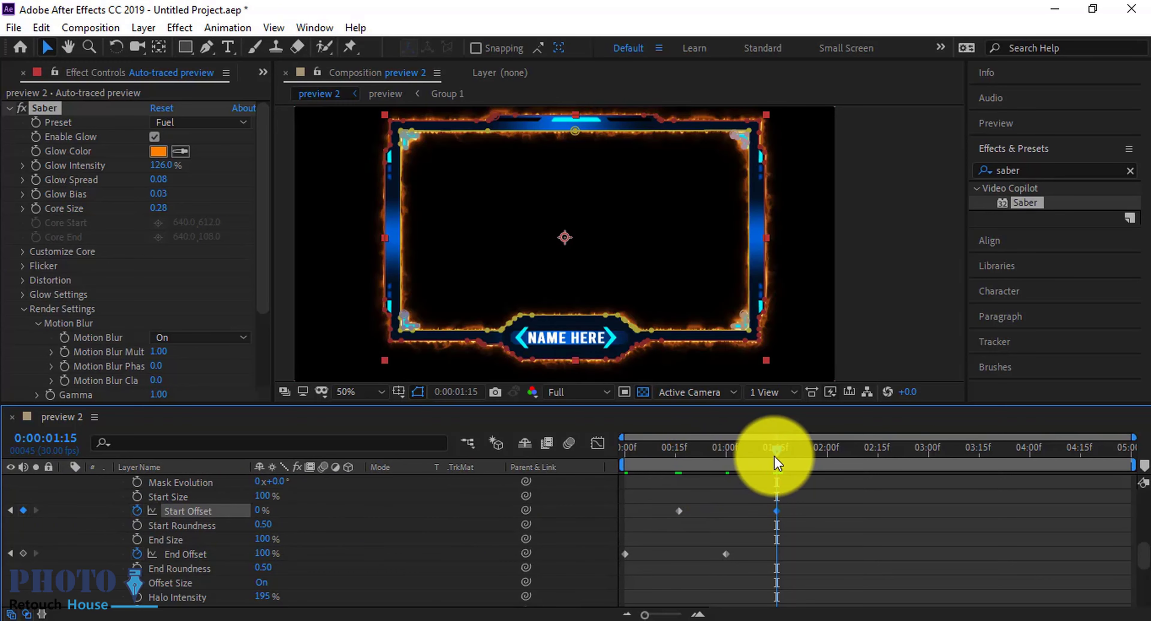
- Set the composition preview resolution to Quarter and play the outline animation from the start
key(Home)
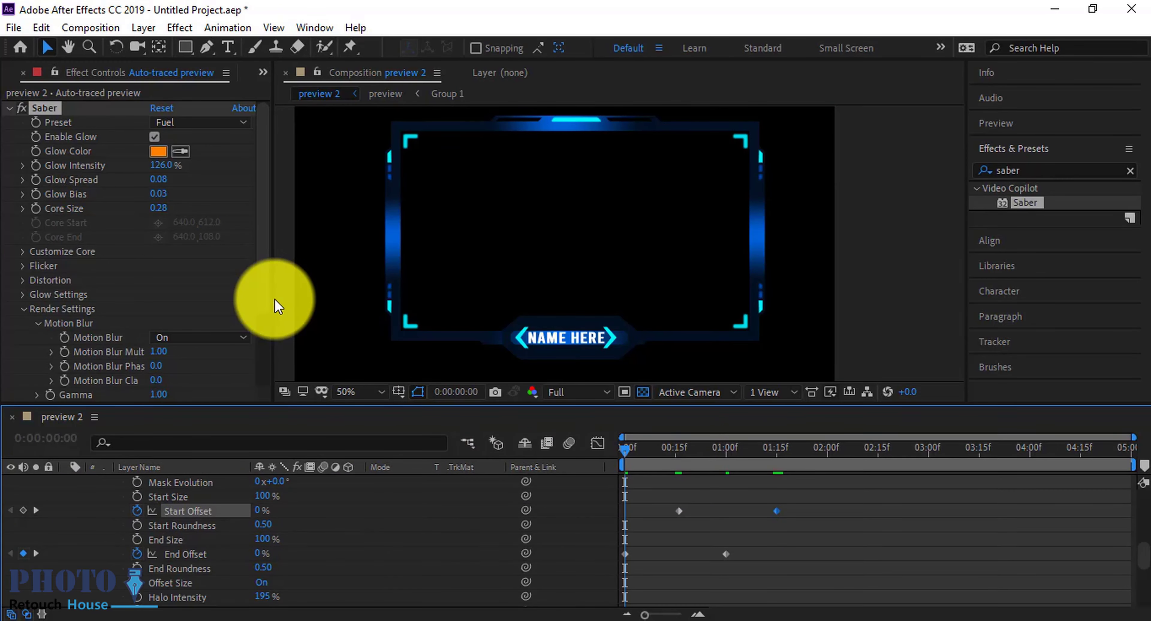
click(577, 391)
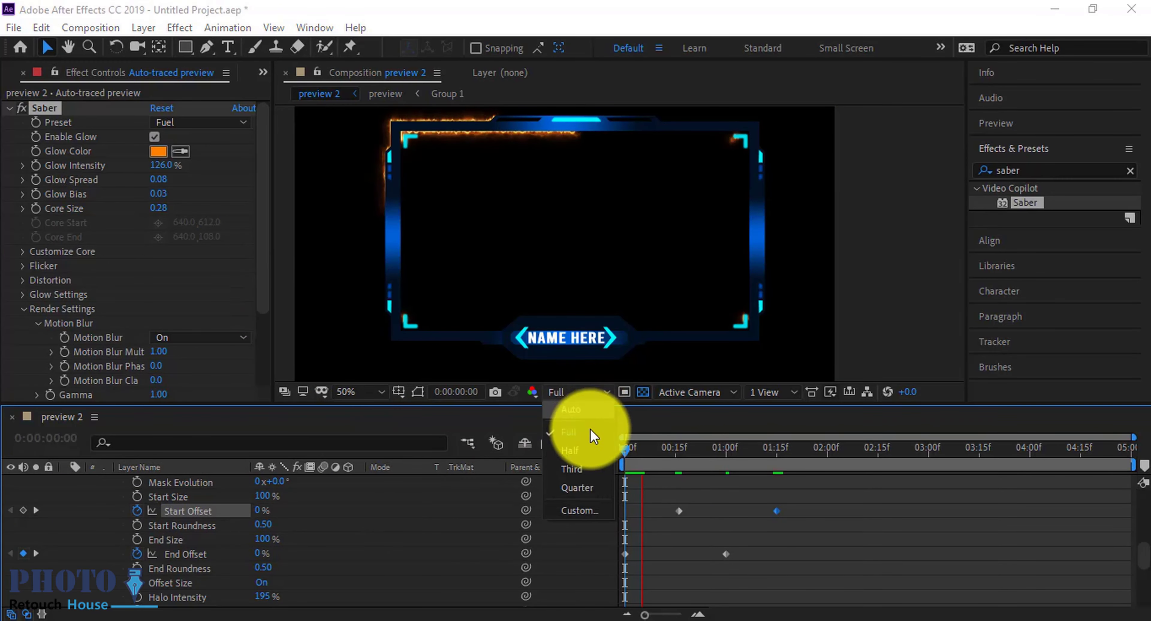
click(581, 487)
click(601, 452)
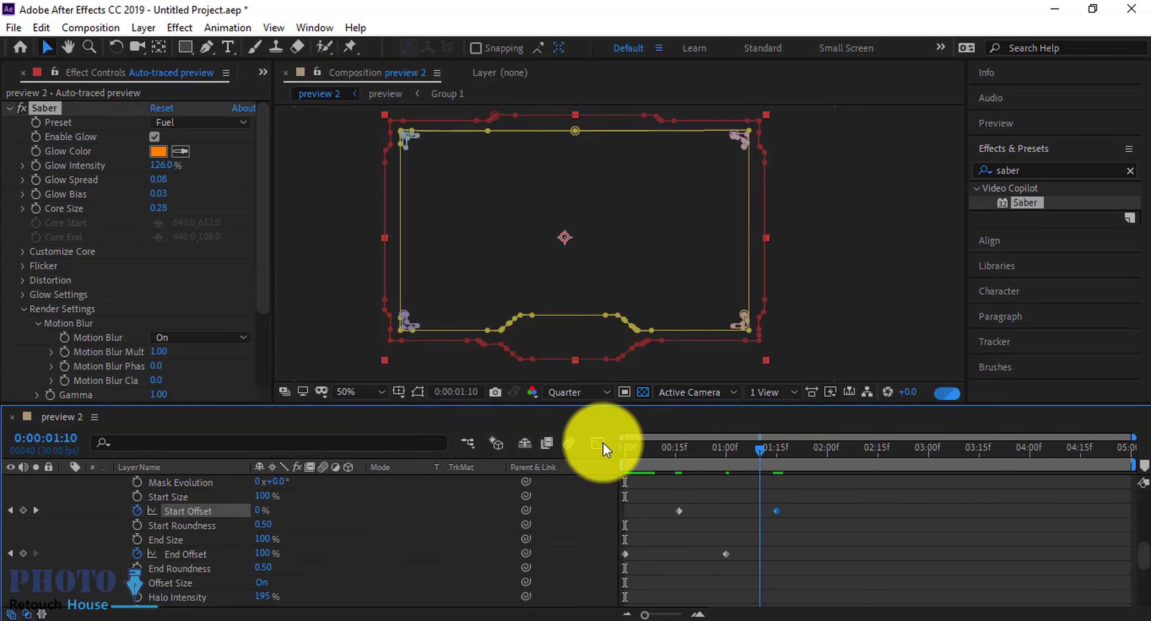
key(space)
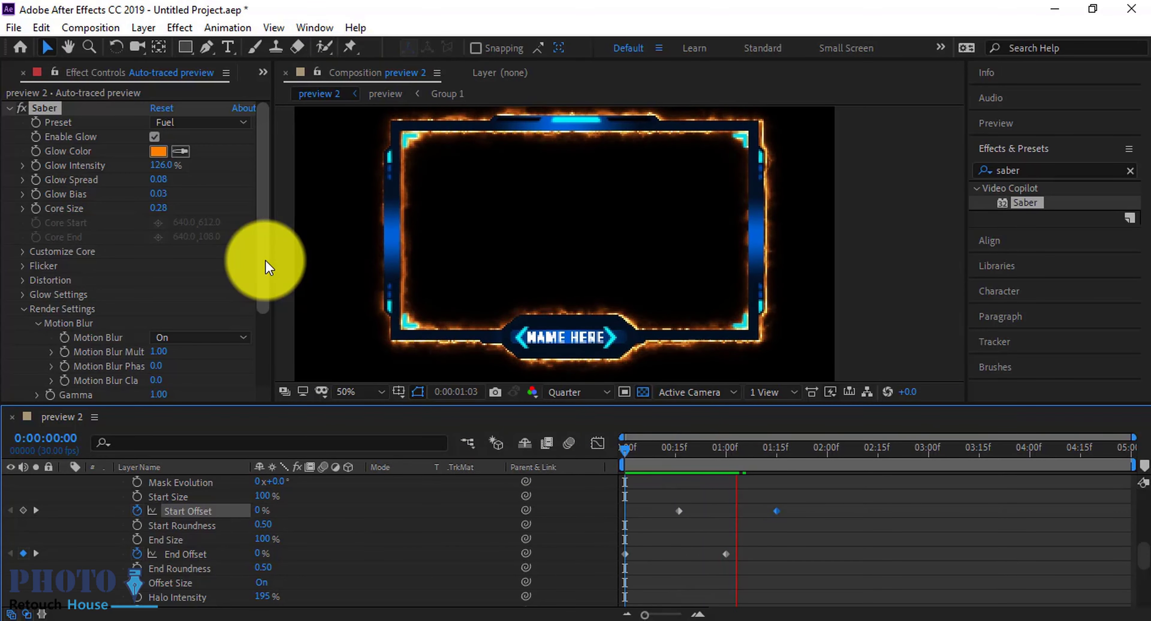
- Set the selected Start Offset keyframes to 100 % with the playhead at 0:00:01:15, and play the animation from the start
drag(662, 464, 783, 469)
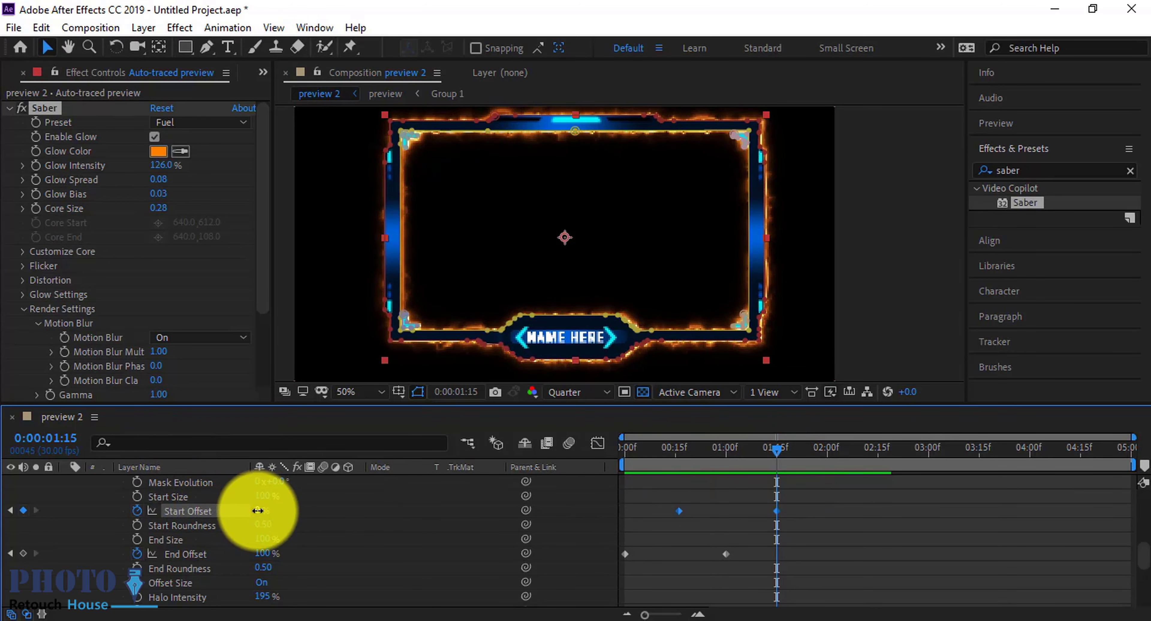
drag(261, 511, 419, 522)
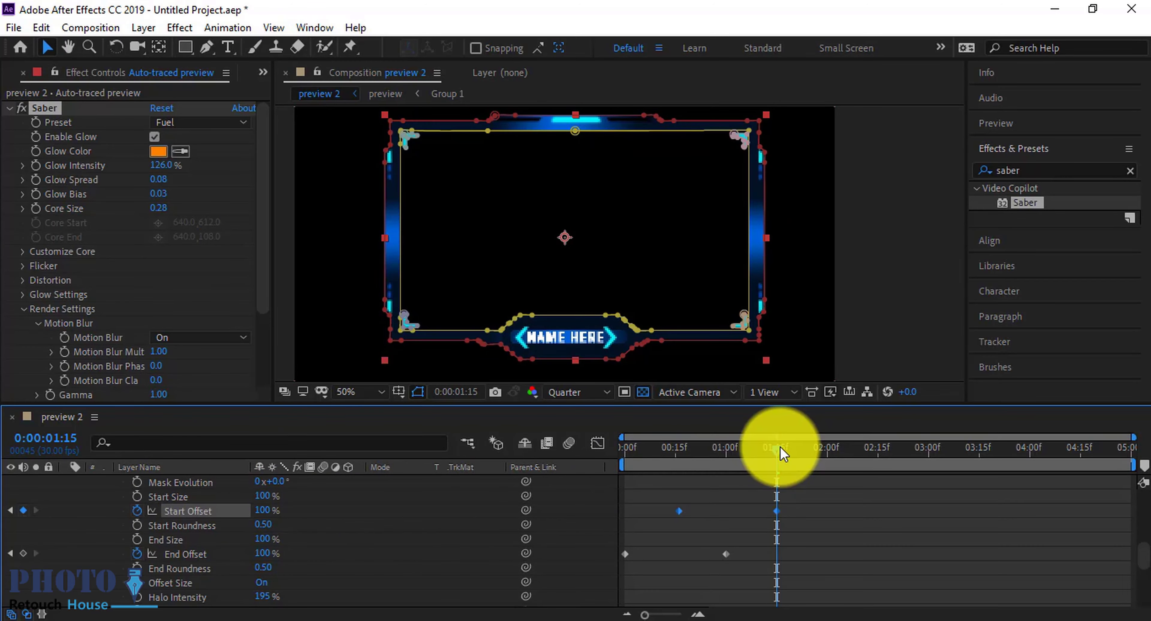
key(Home)
key(space)
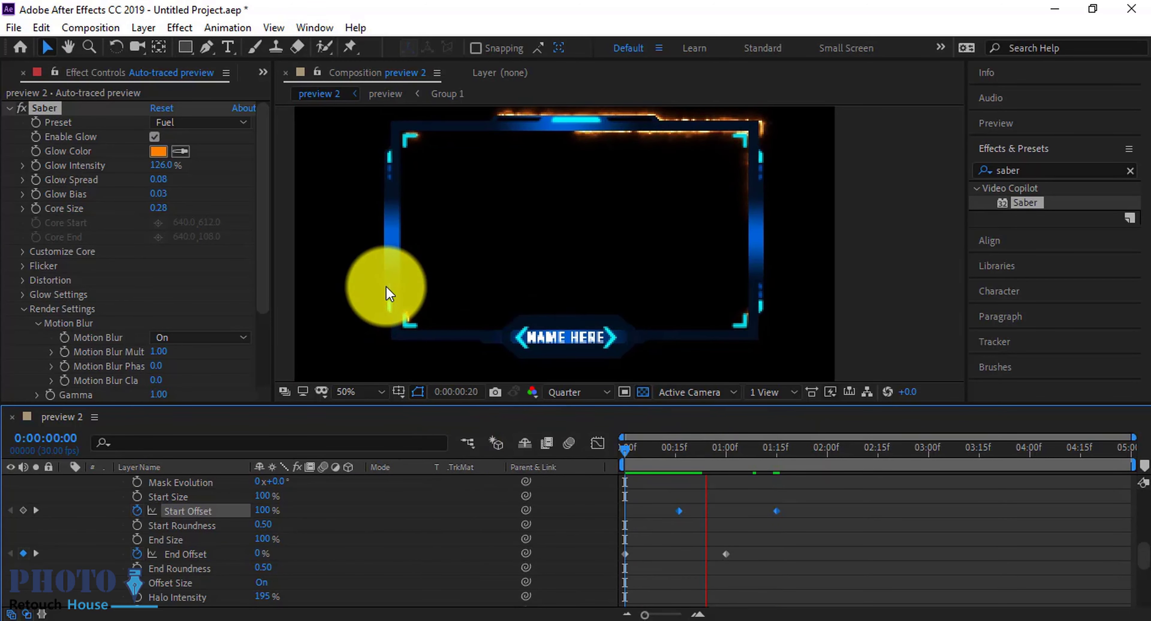
- Set the selected Start Offset keyframes to 50 % with the playhead at 0:00:00:16, and play the animation from the start
click(672, 460)
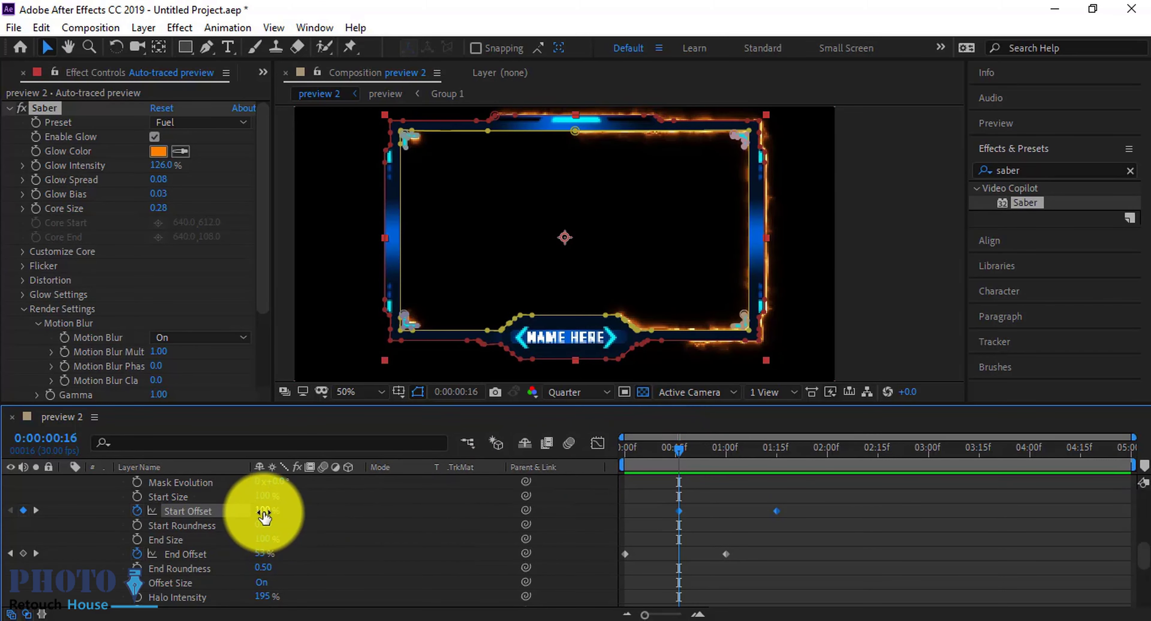
drag(263, 510, 217, 508)
drag(678, 452, 512, 451)
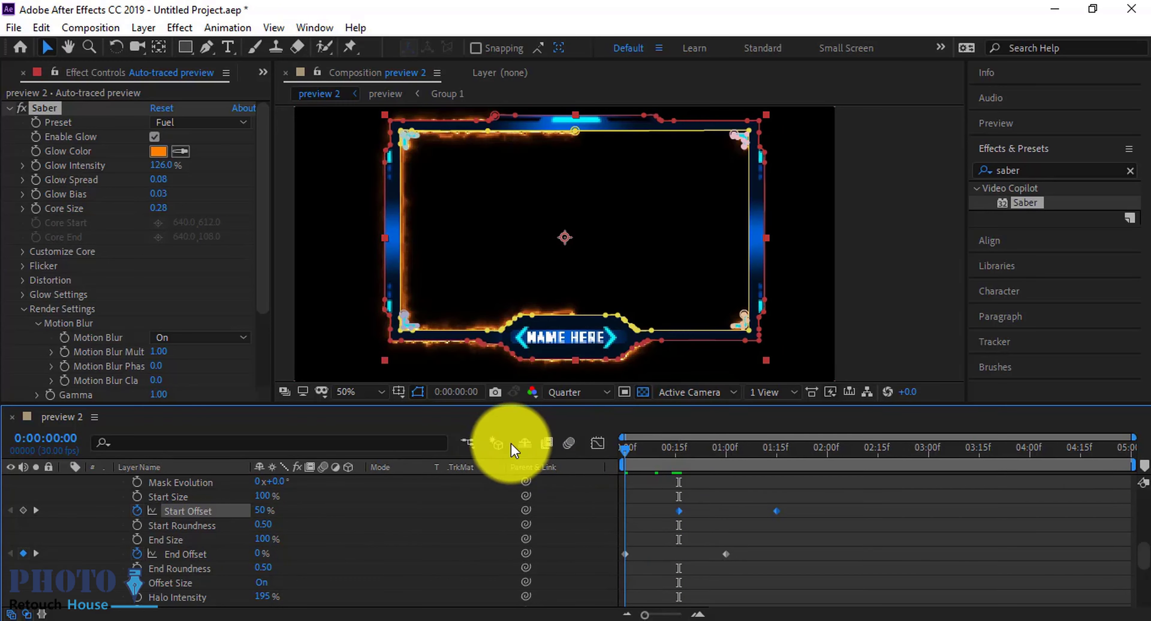
click(420, 353)
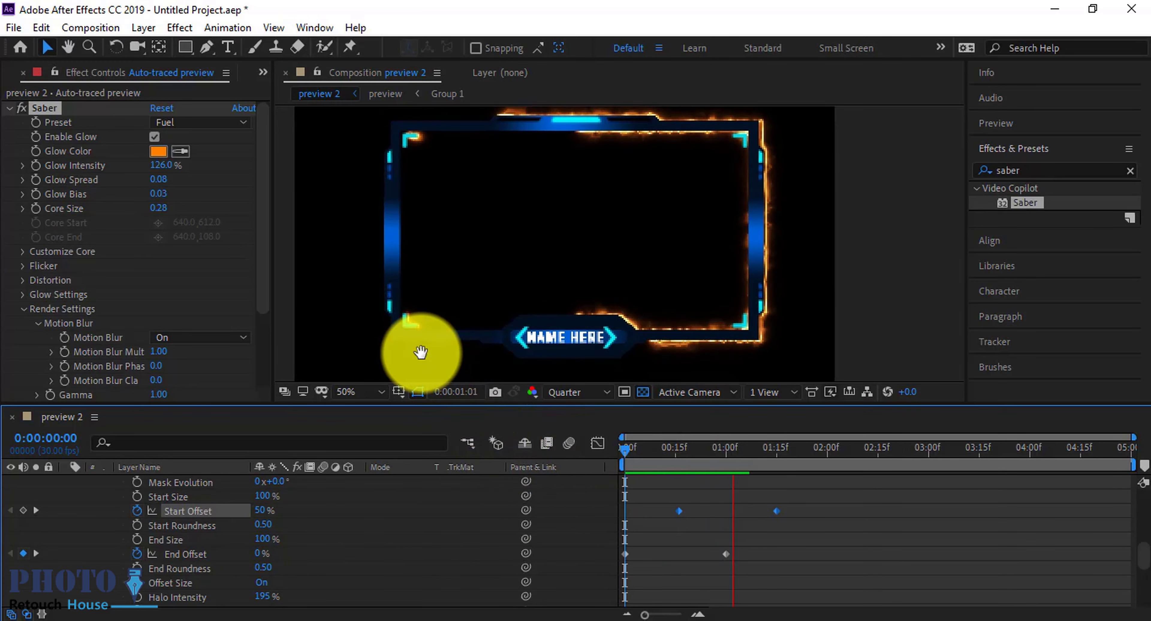
- Set the selected Start Offset keyframes to 0 % with the playhead at 0:00:01:15, and play the animation
drag(631, 450, 775, 467)
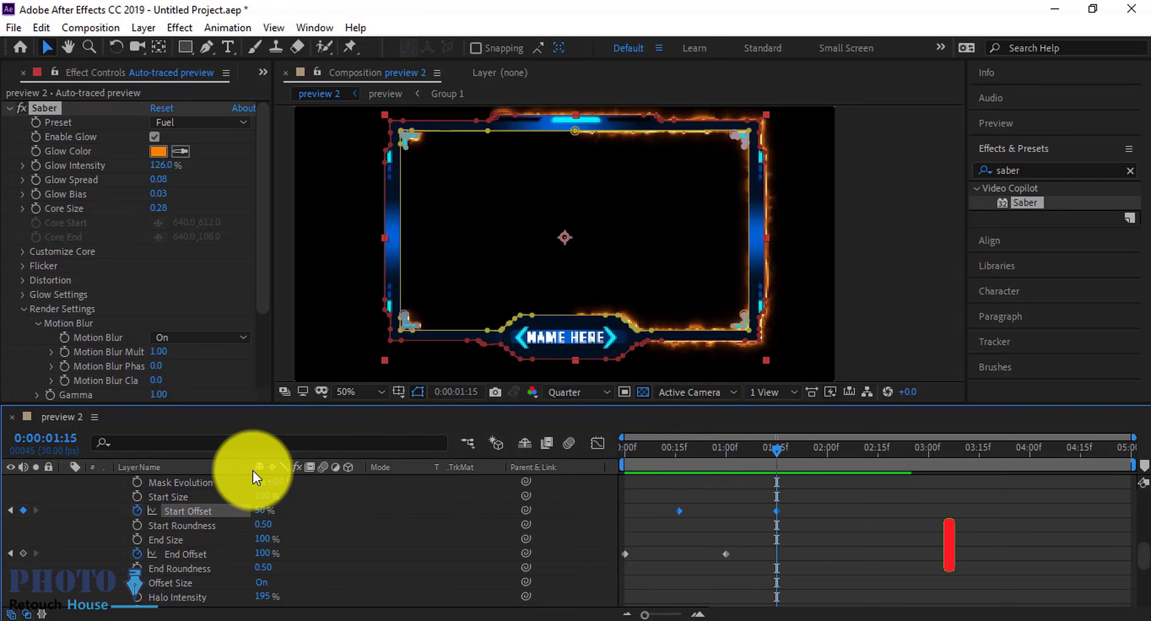
drag(259, 512, 137, 499)
click(766, 449)
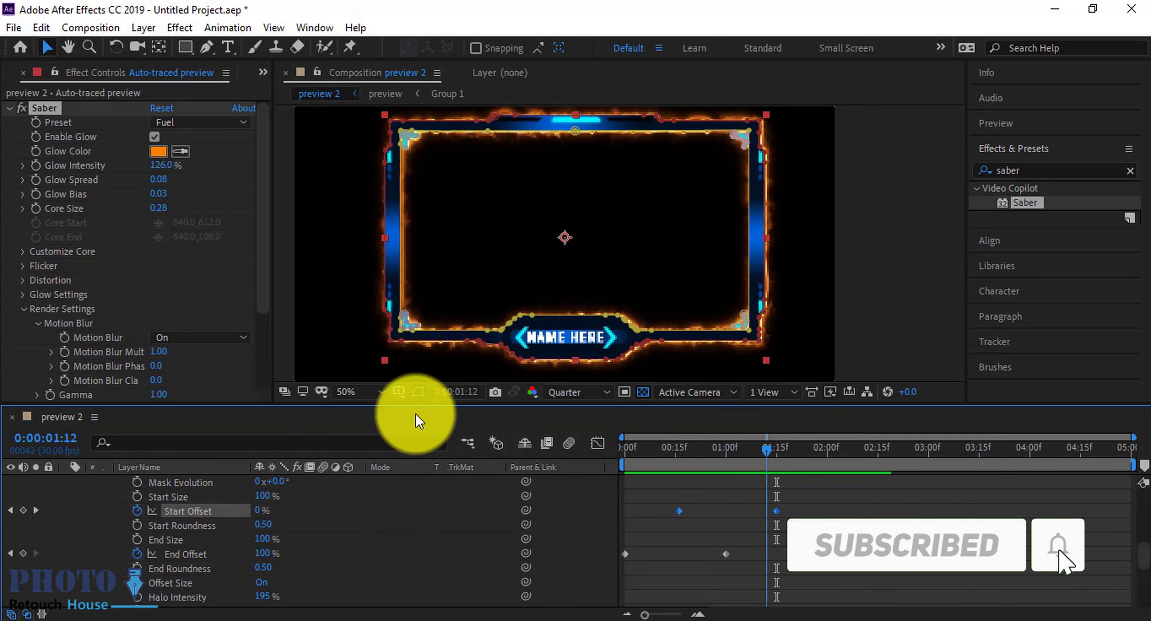
key(space)
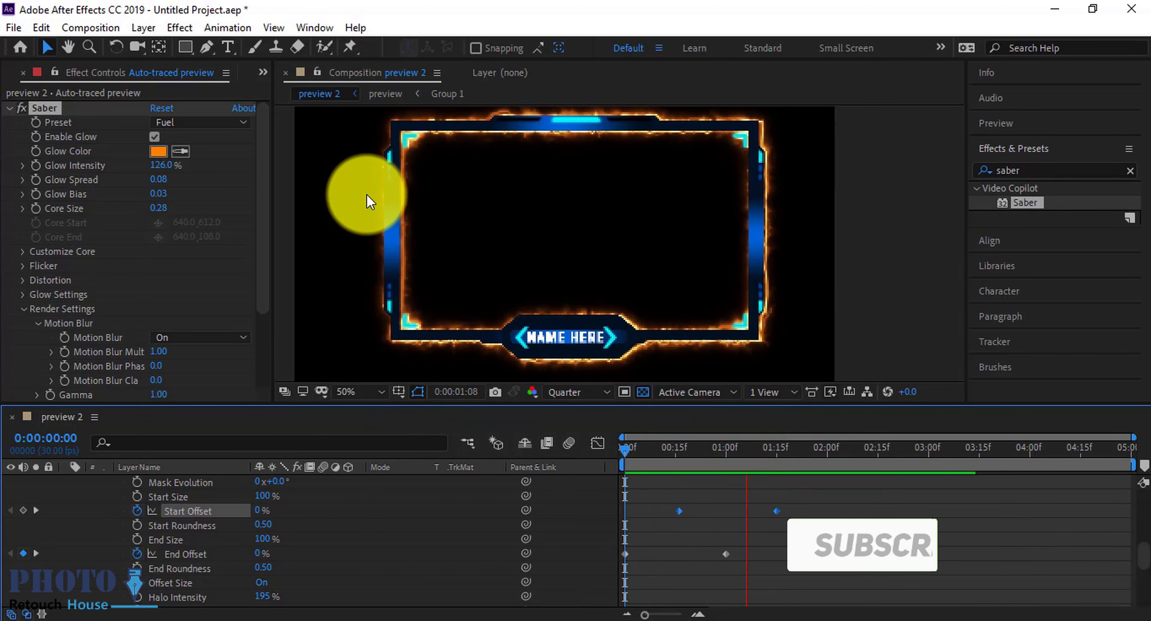
- Add a Start Offset keyframe of 100 % at 0:00:01:14, one frame before the last keyframe, and play the animation
click(776, 447)
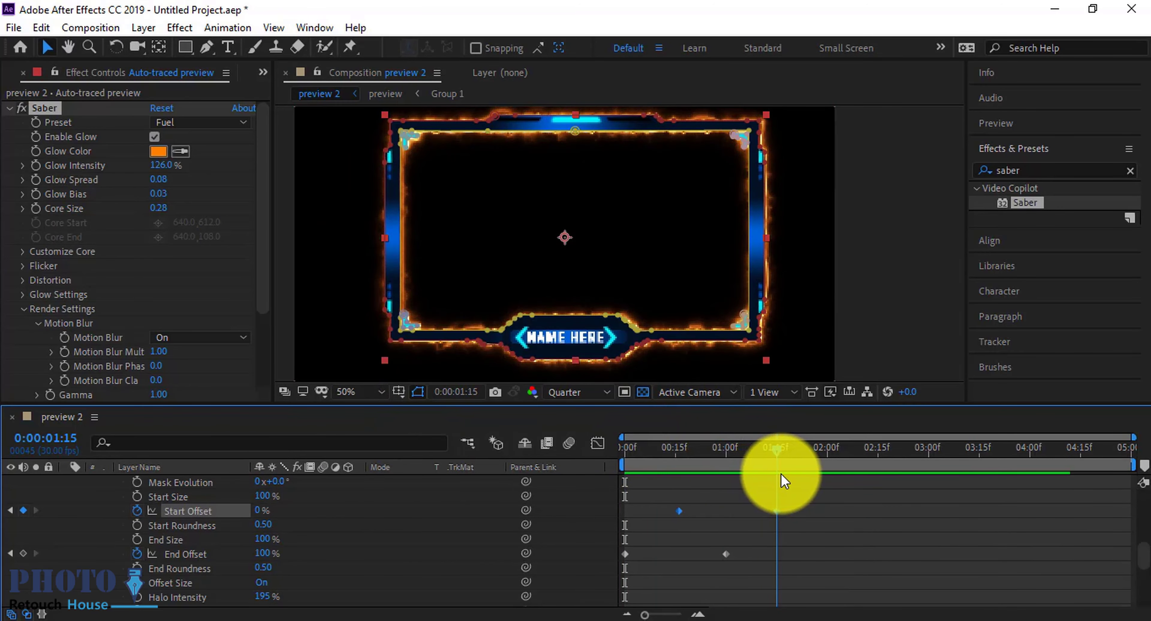
key(Page_Up)
drag(257, 511, 470, 532)
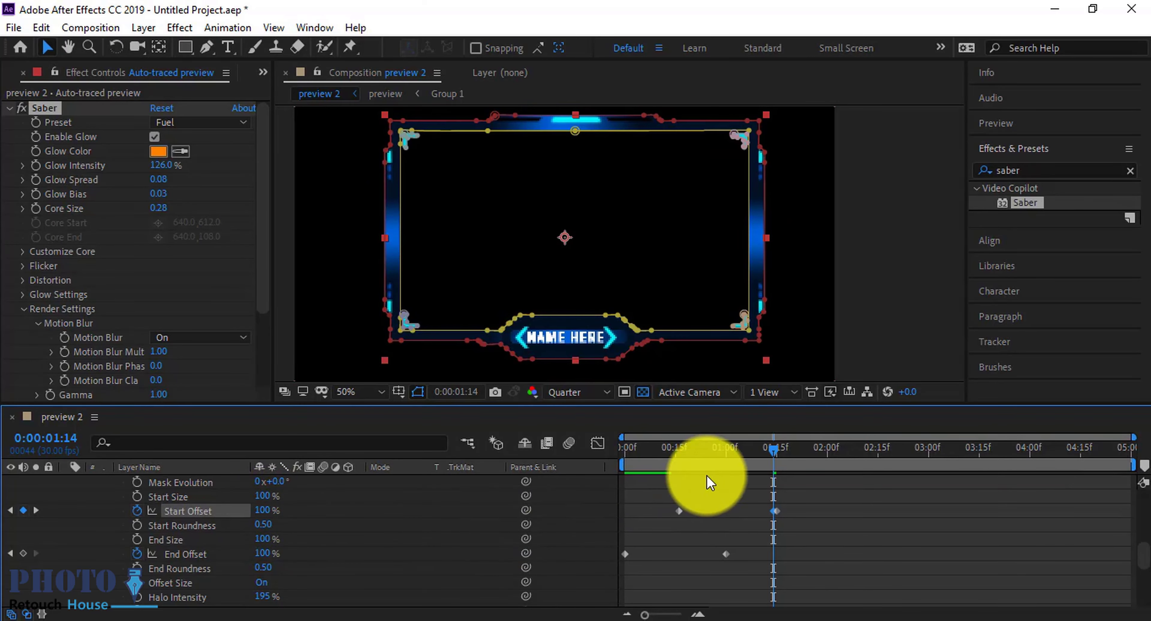
key(space)
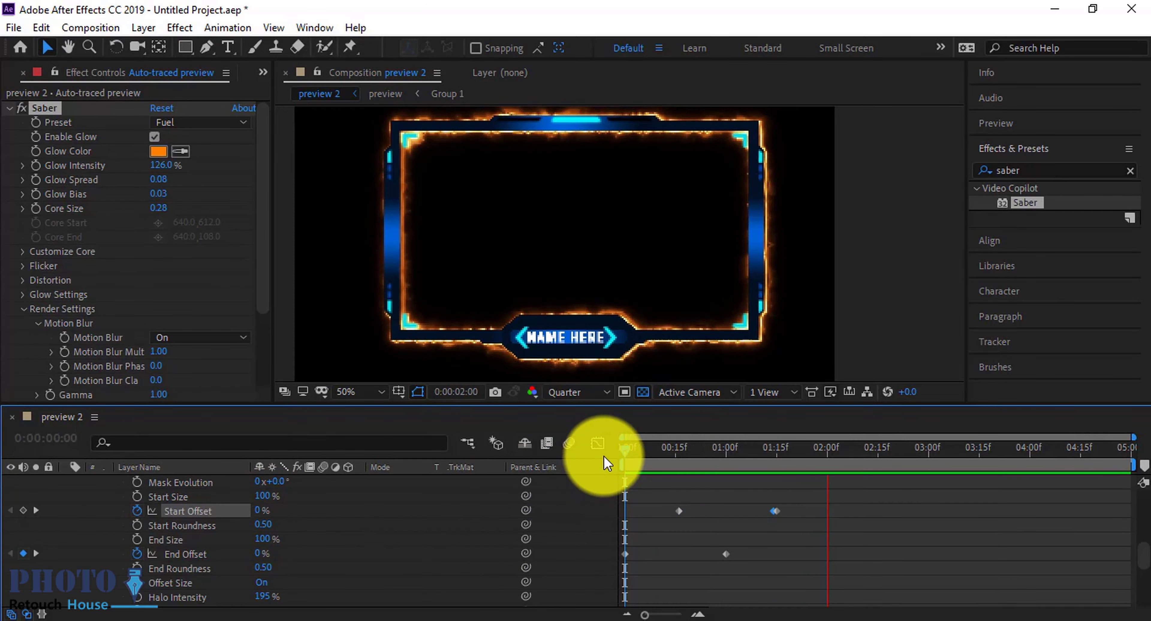
- Delete the Start Offset keyframe at 0:00:01:15 and move the one at 0:00:01:14 into its place
click(672, 449)
click(774, 465)
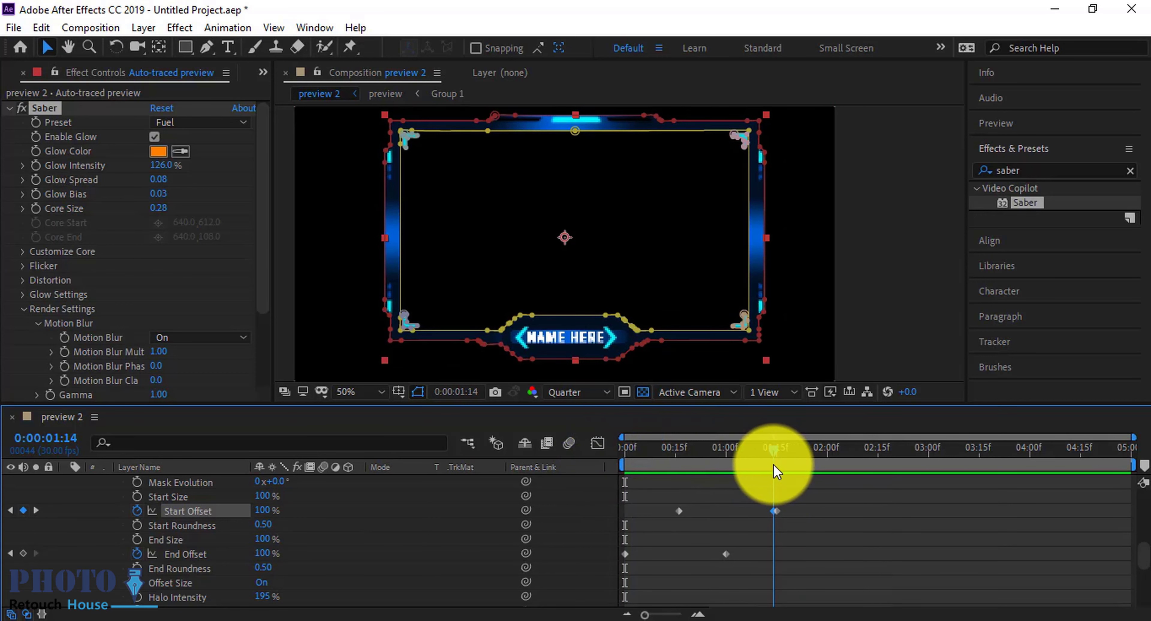
click(789, 508)
key(Home)
key(space)
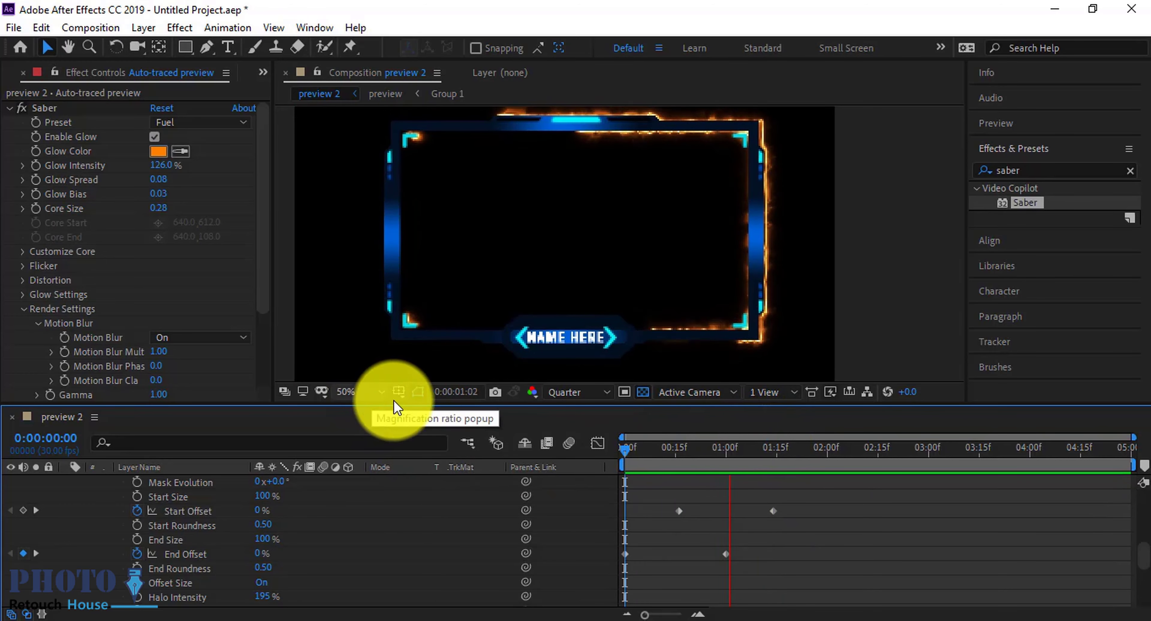
click(764, 465)
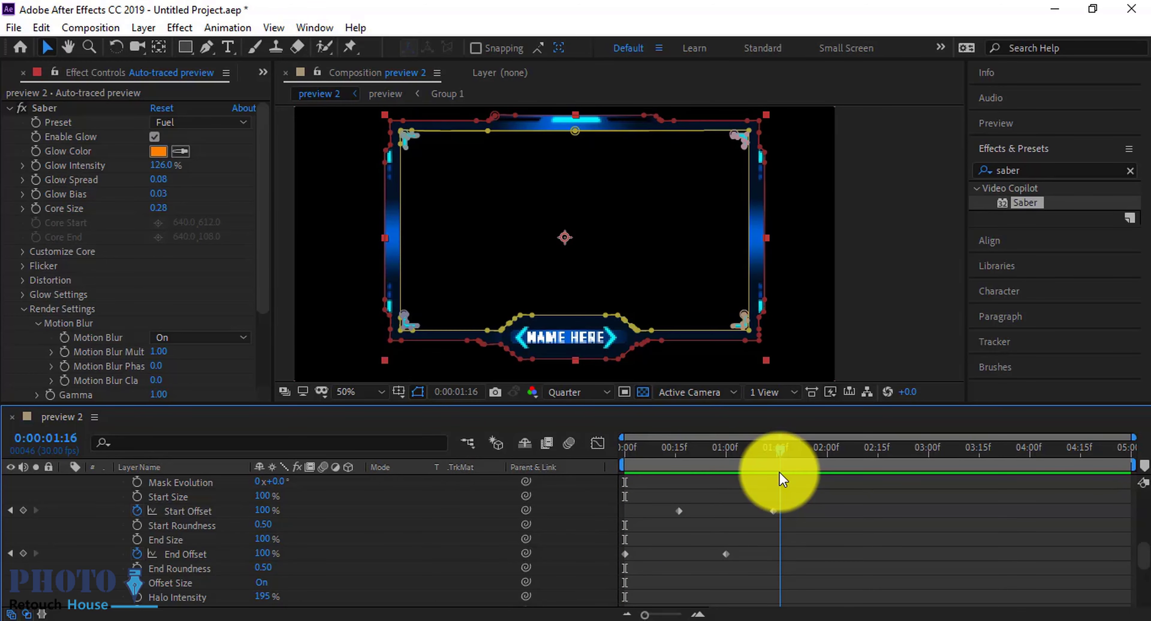
click(768, 511)
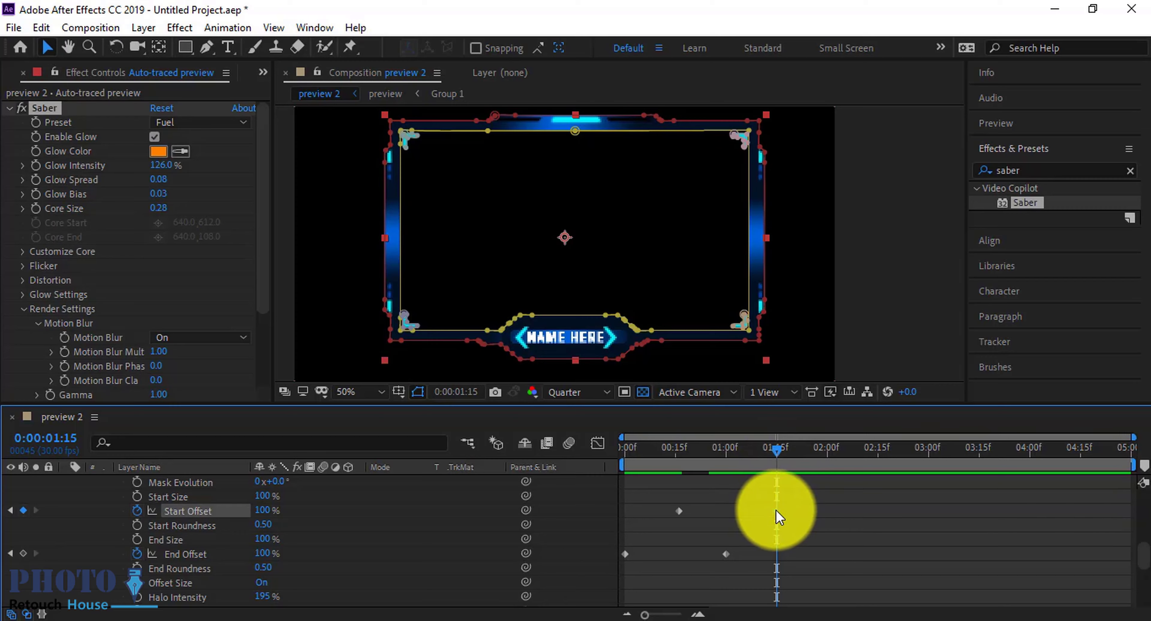
- Copy all Start Offset and End Offset keyframes, paste them at 0:00:02:00 and 0:00:04:00, and play the animation
drag(794, 496, 657, 572)
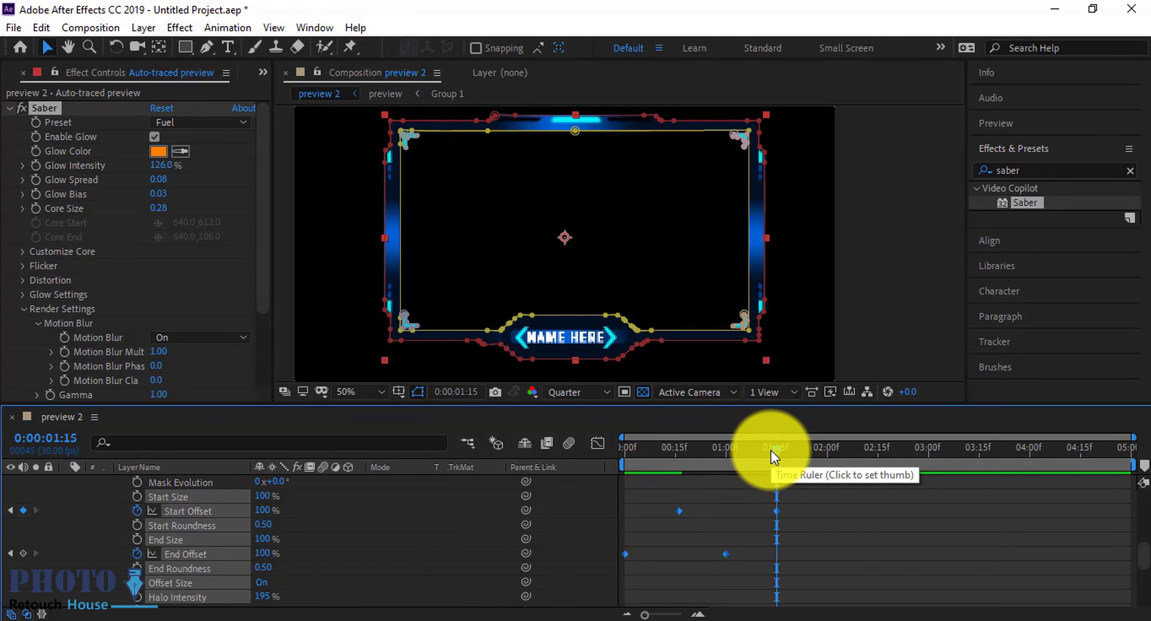
key(ctrl+v)
click(831, 451)
drag(1004, 463, 1053, 474)
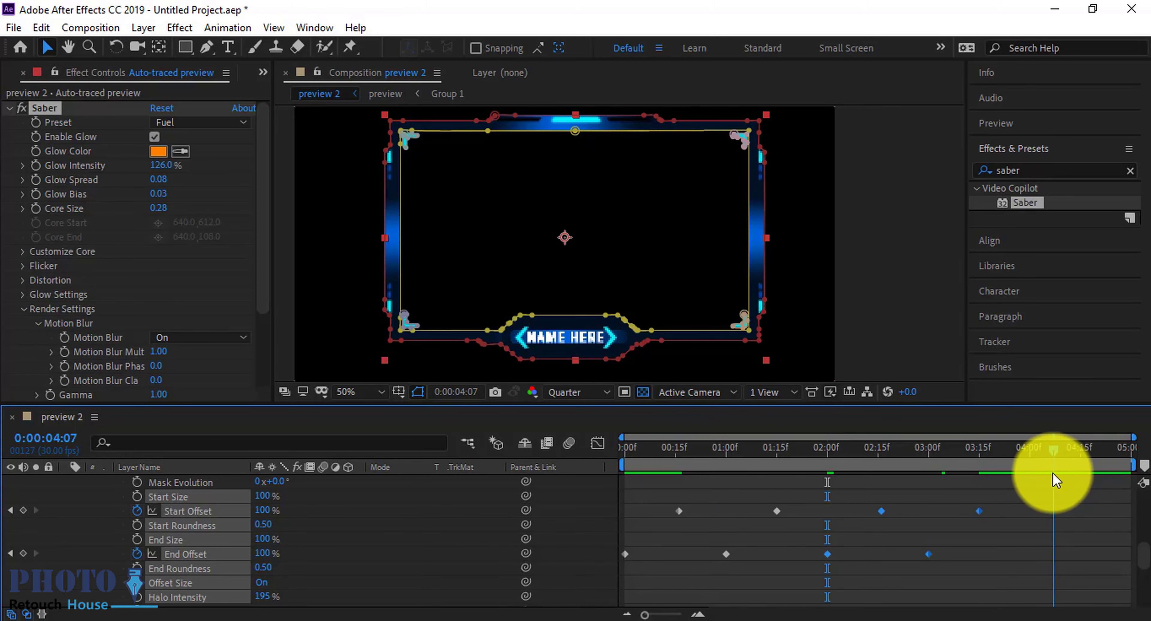
key(ctrl+v)
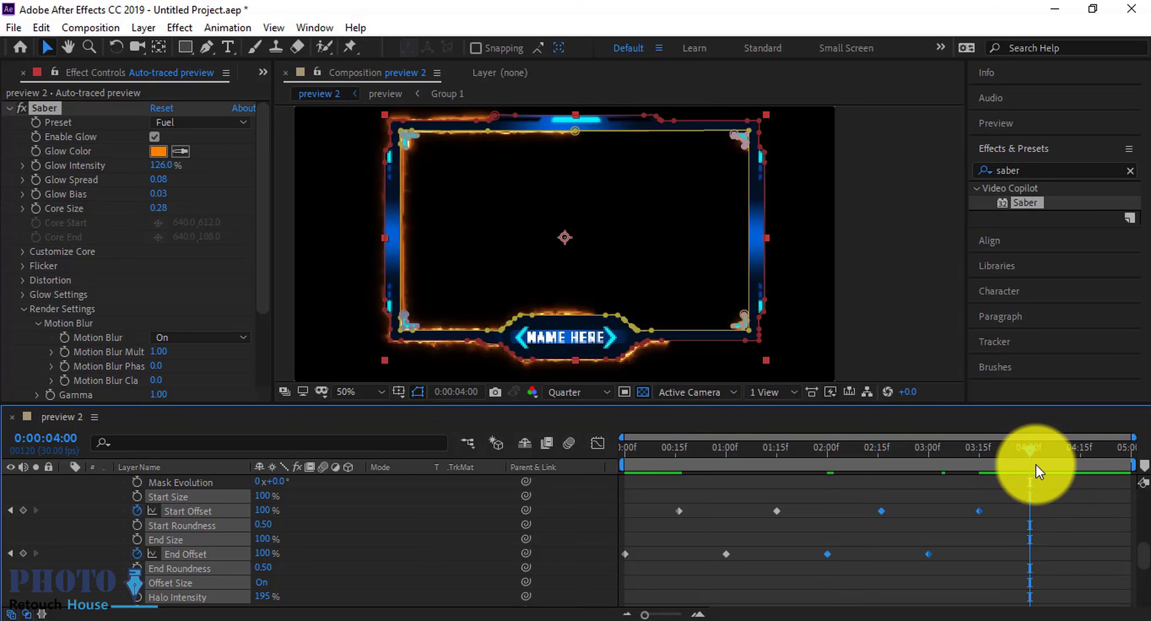
key(space)
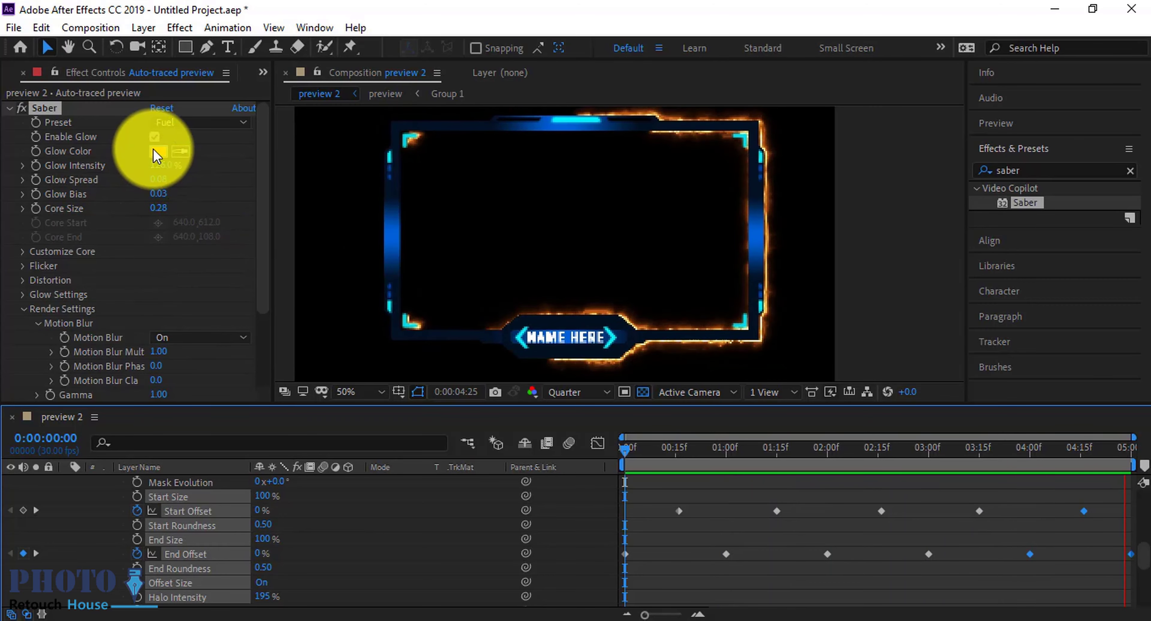
- Try blue 012BFF as the Saber Glow Color, and settle on magenta F601FF
drag(1148, 95, 690, 95)
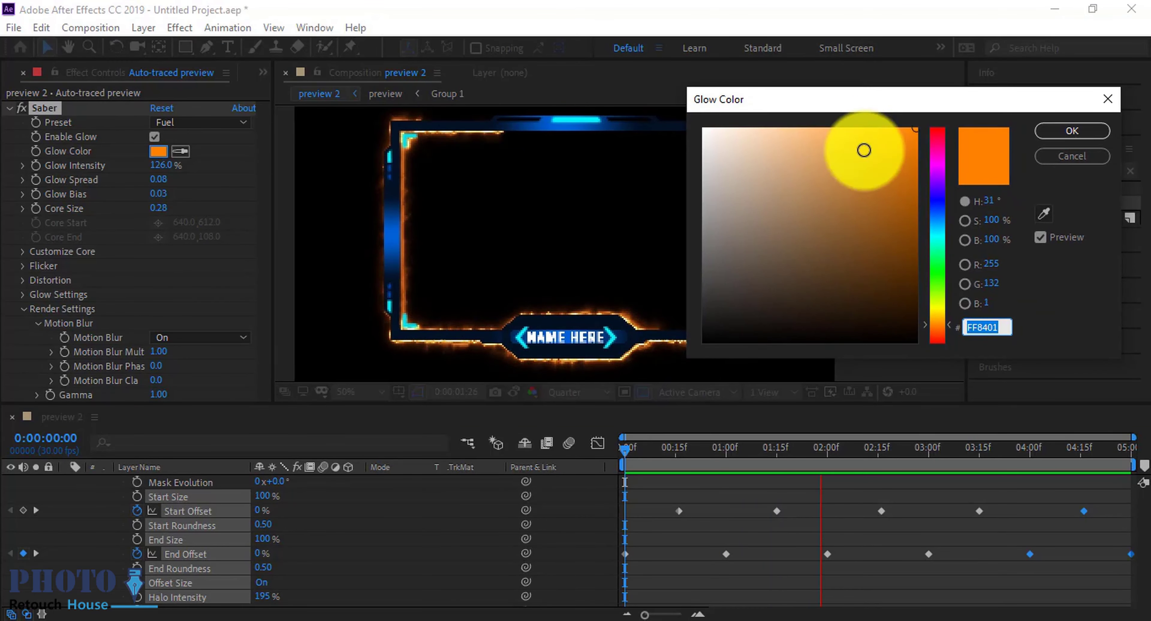
text(012BFF)
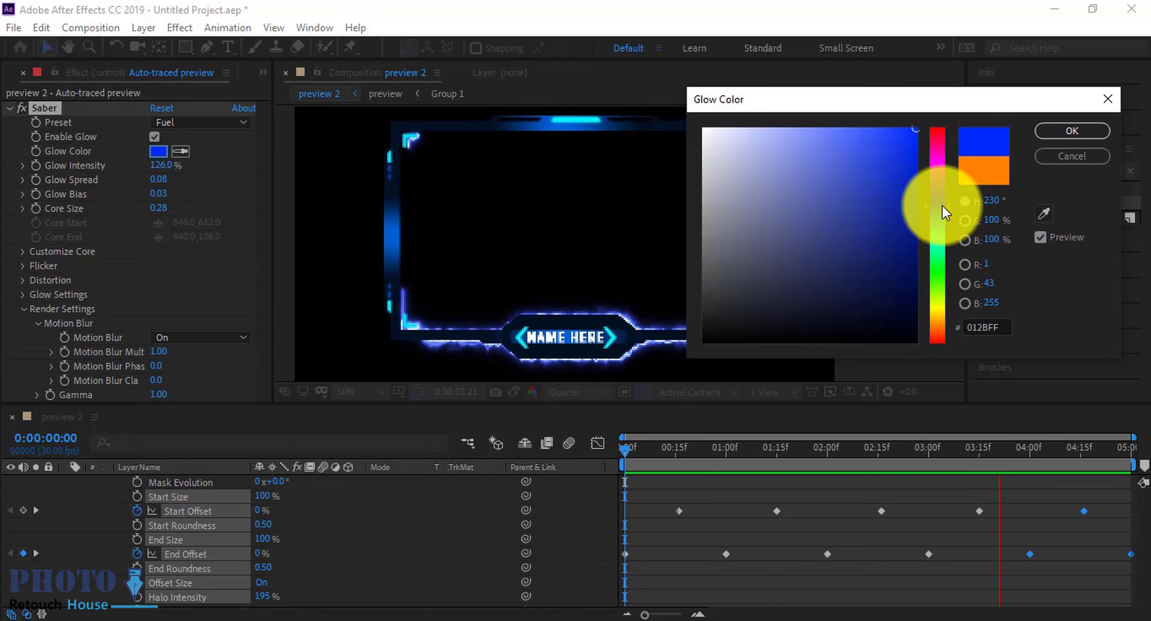
drag(904, 103, 274, 215)
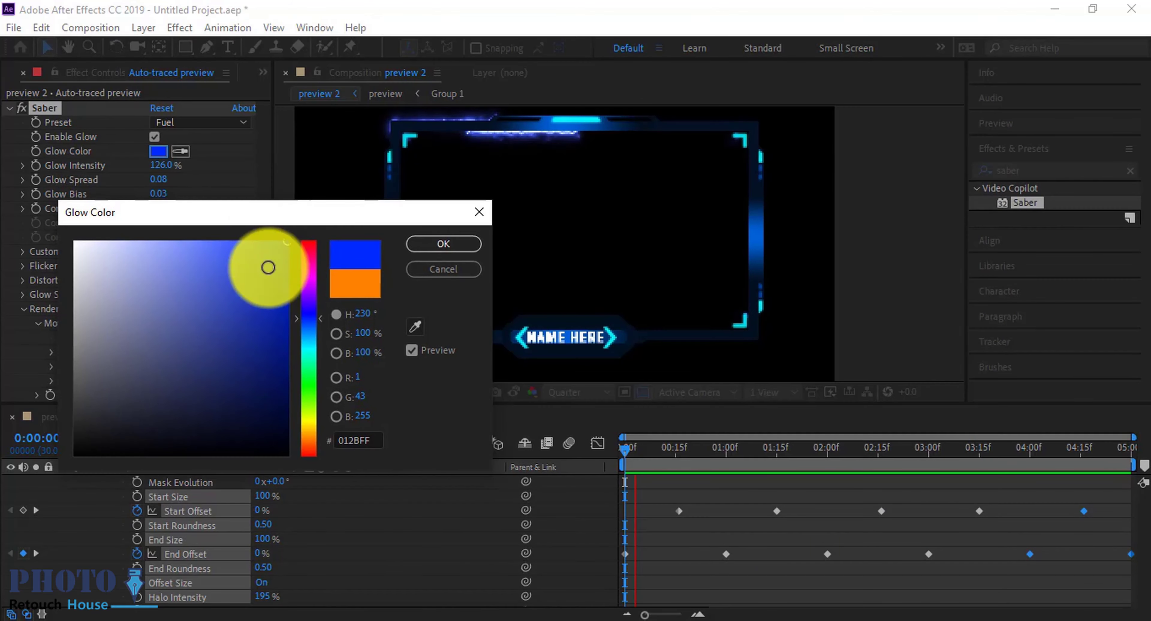
drag(311, 297, 310, 284)
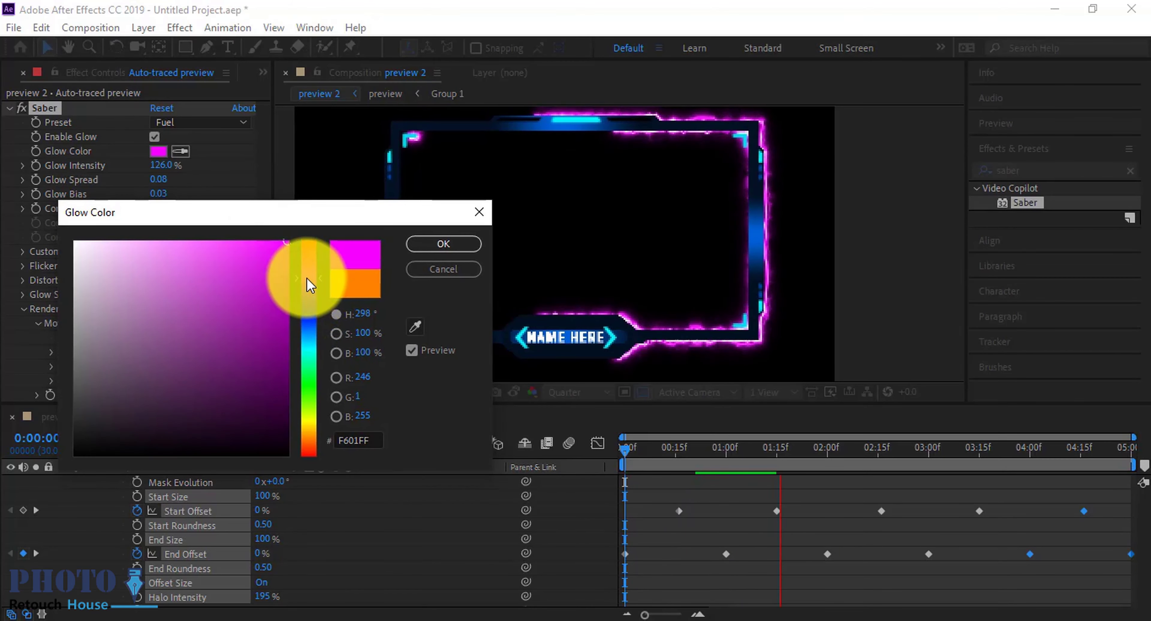
click(452, 250)
- Try the Arc Reactor preset on the Saber outline and watch it in the playing preview
click(187, 122)
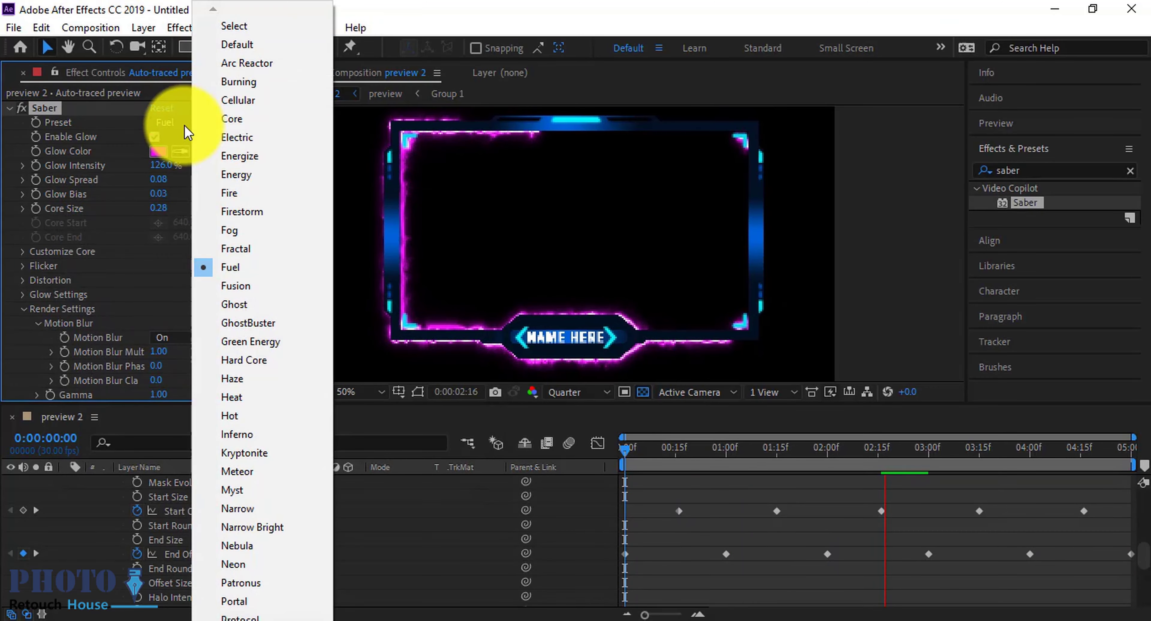
click(241, 66)
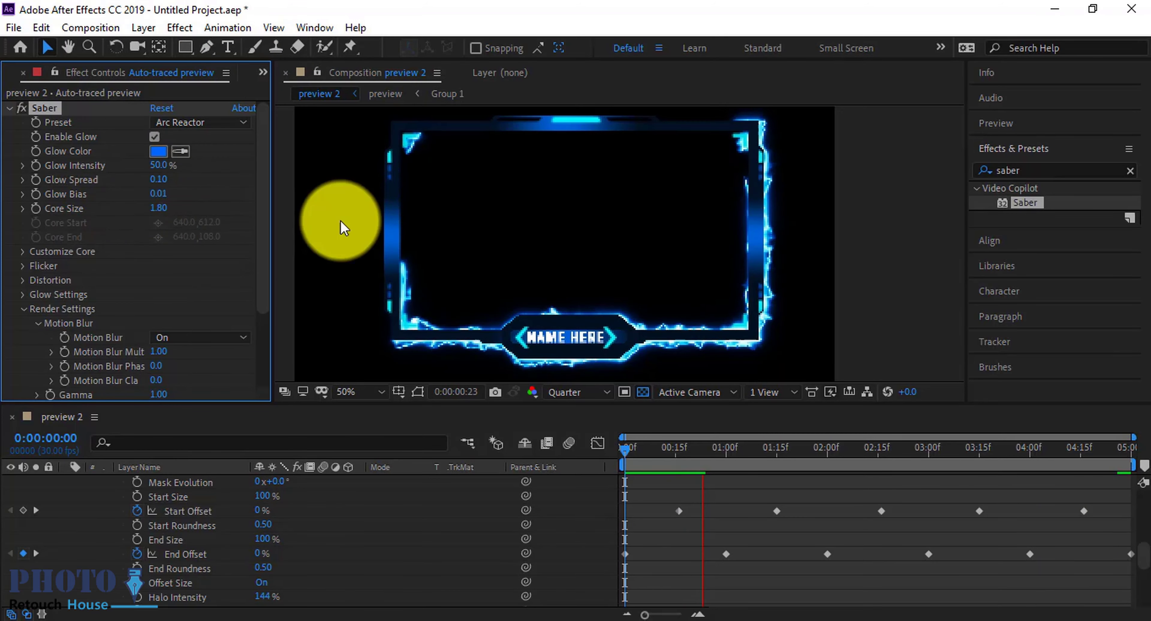
scroll(618, 241, down, 1)
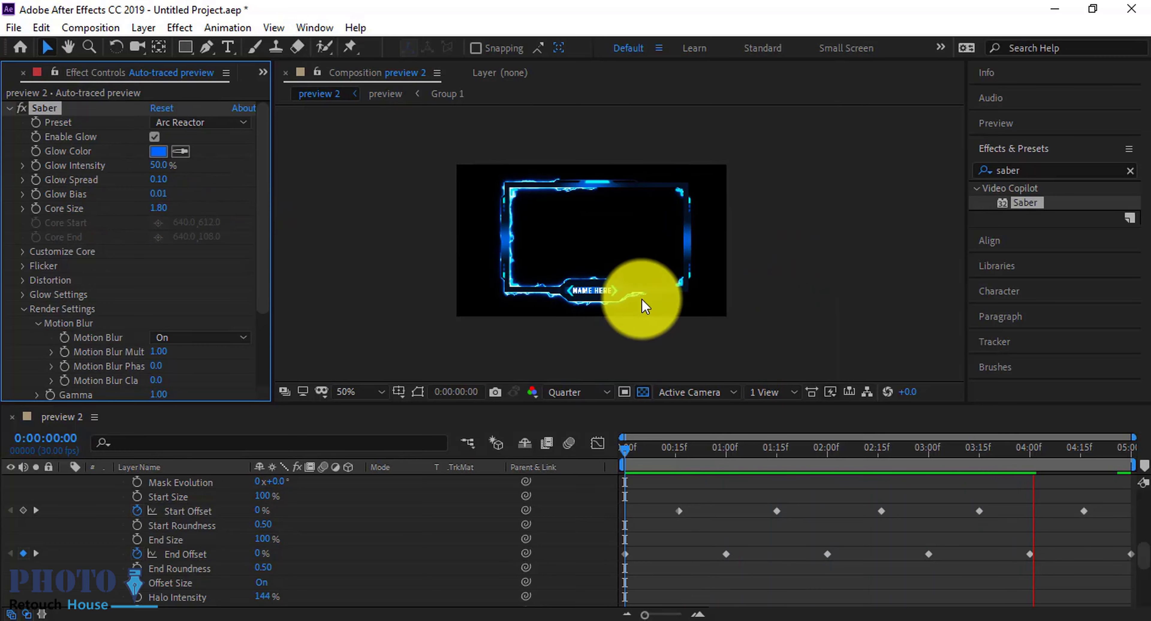
- Change the Saber preset to Haze and inspect the outline's glow up close
click(185, 125)
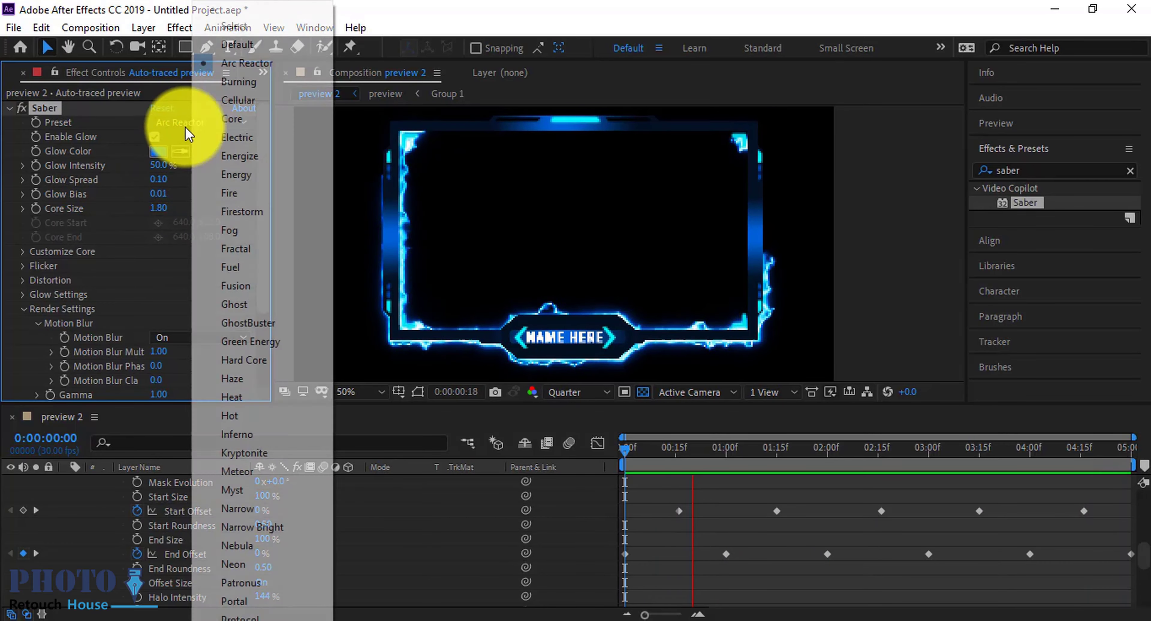
click(241, 378)
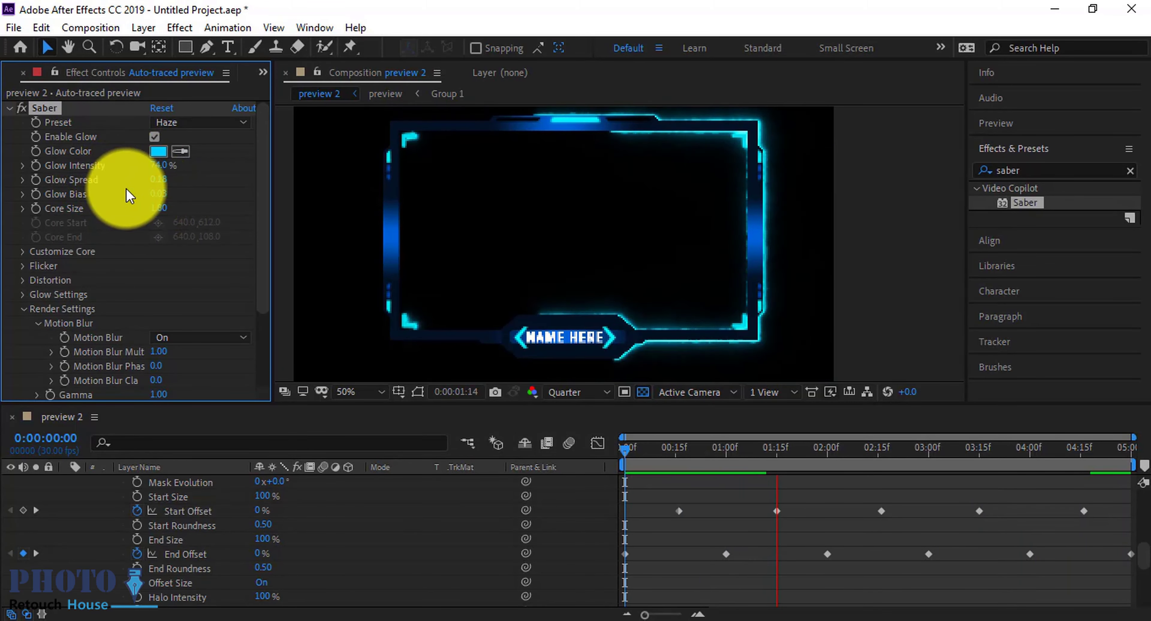
scroll(462, 183, up, 2)
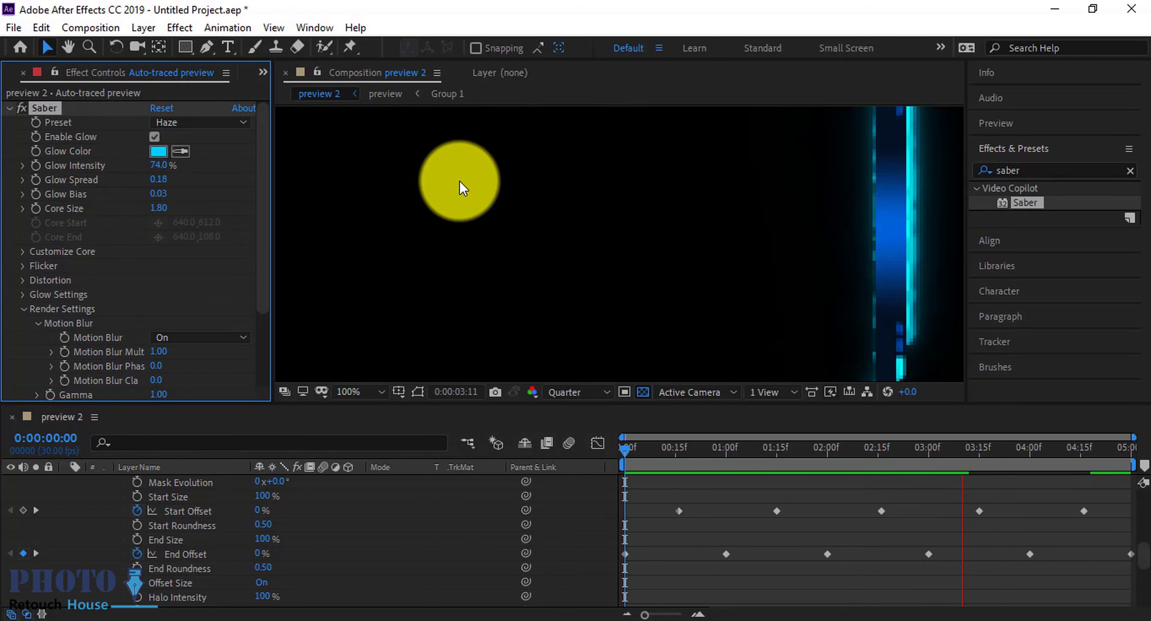
scroll(462, 187, down, 2)
- Set the composition preview resolution to Full and play the outline animation from the start
click(576, 392)
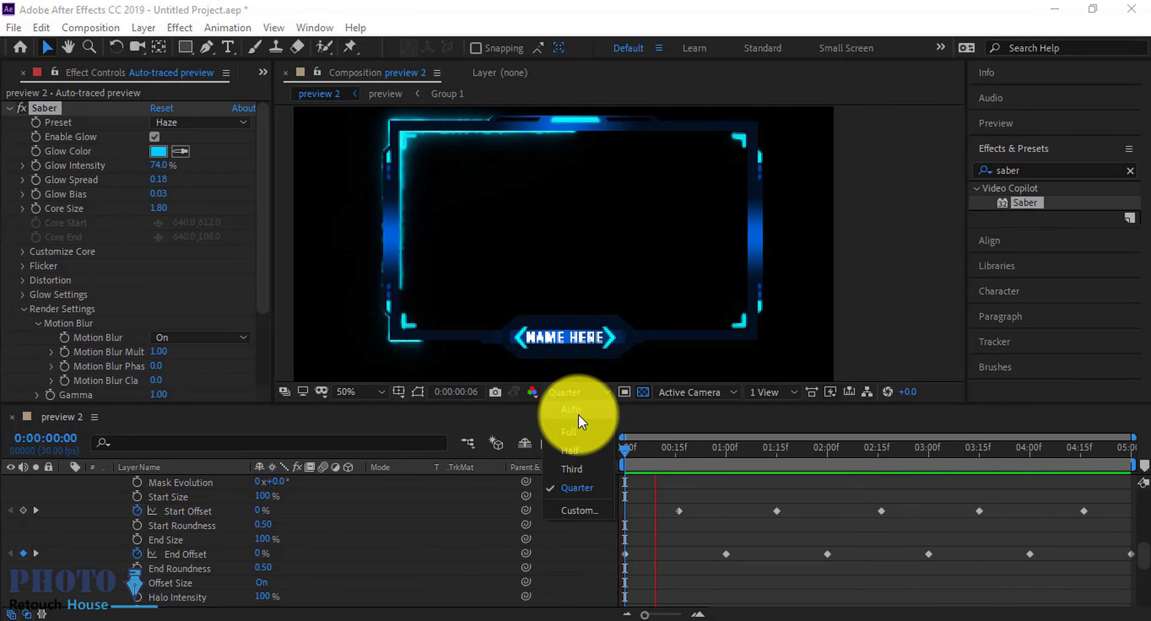
click(577, 432)
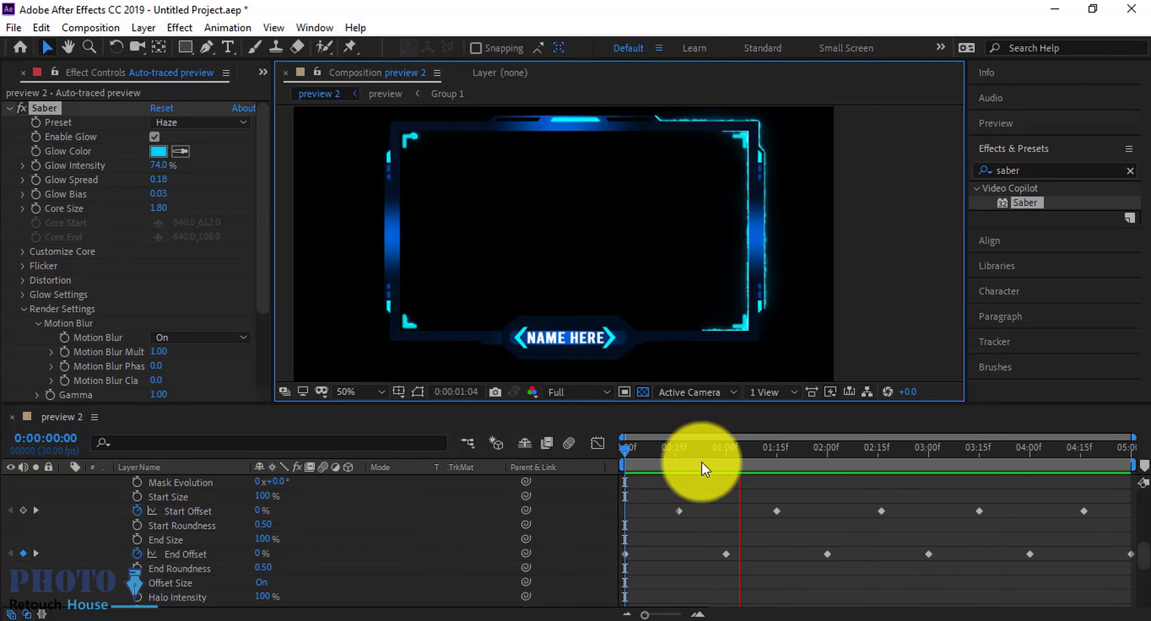
click(1000, 507)
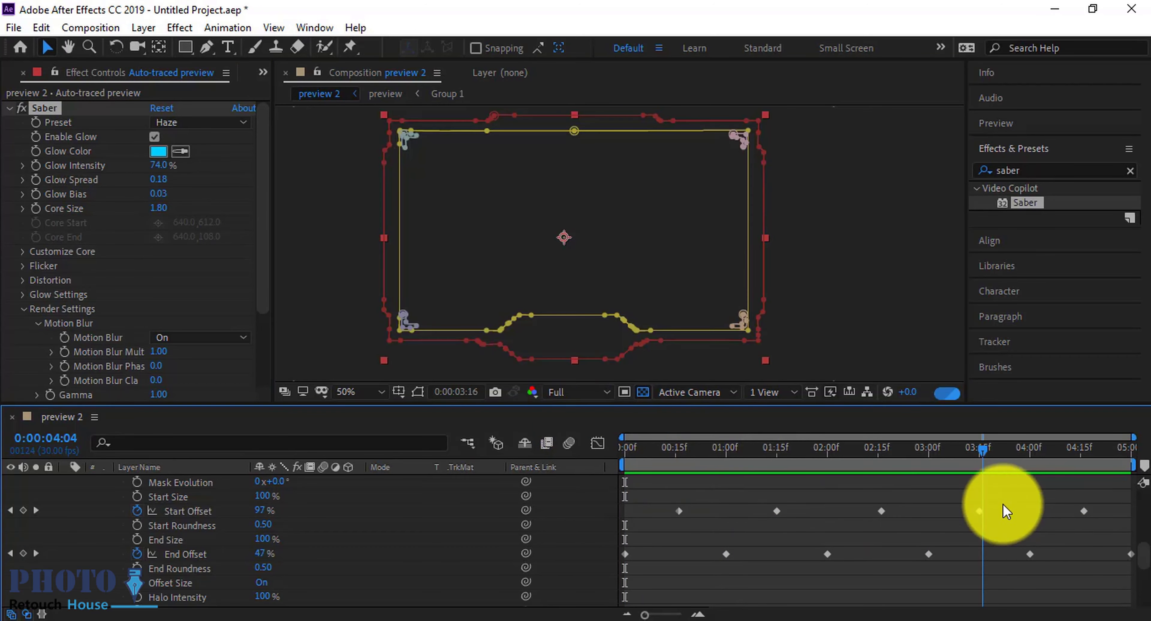
click(454, 341)
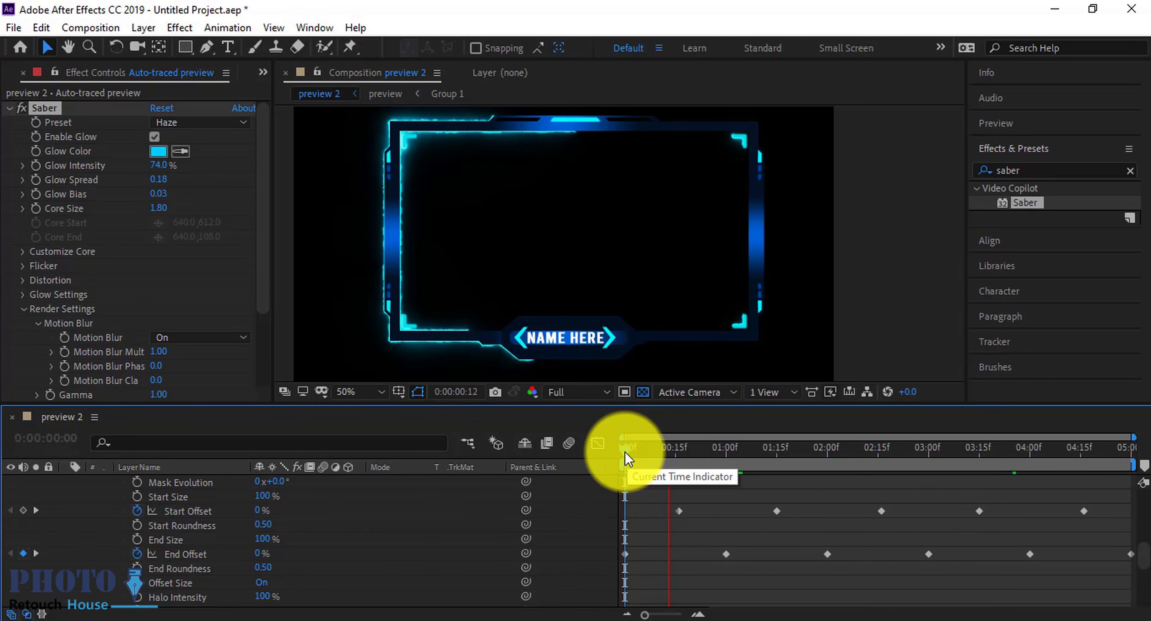
key(space)
- Open the nested preview composition and convert its name here layer to editable text
scroll(77, 526, up, 5)
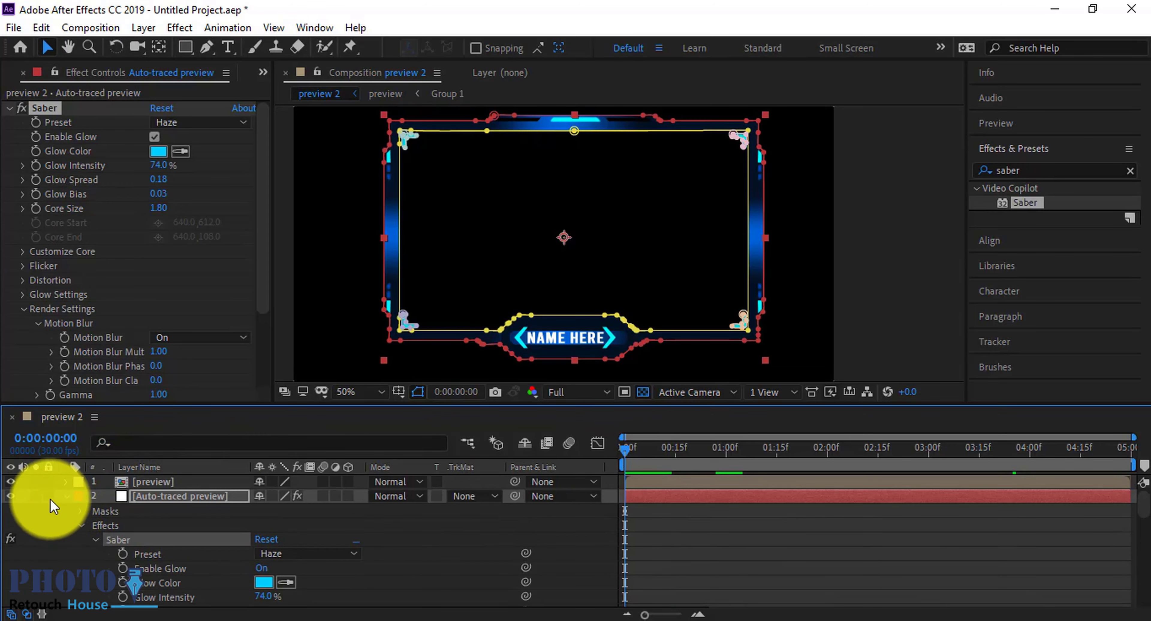
double_click(142, 482)
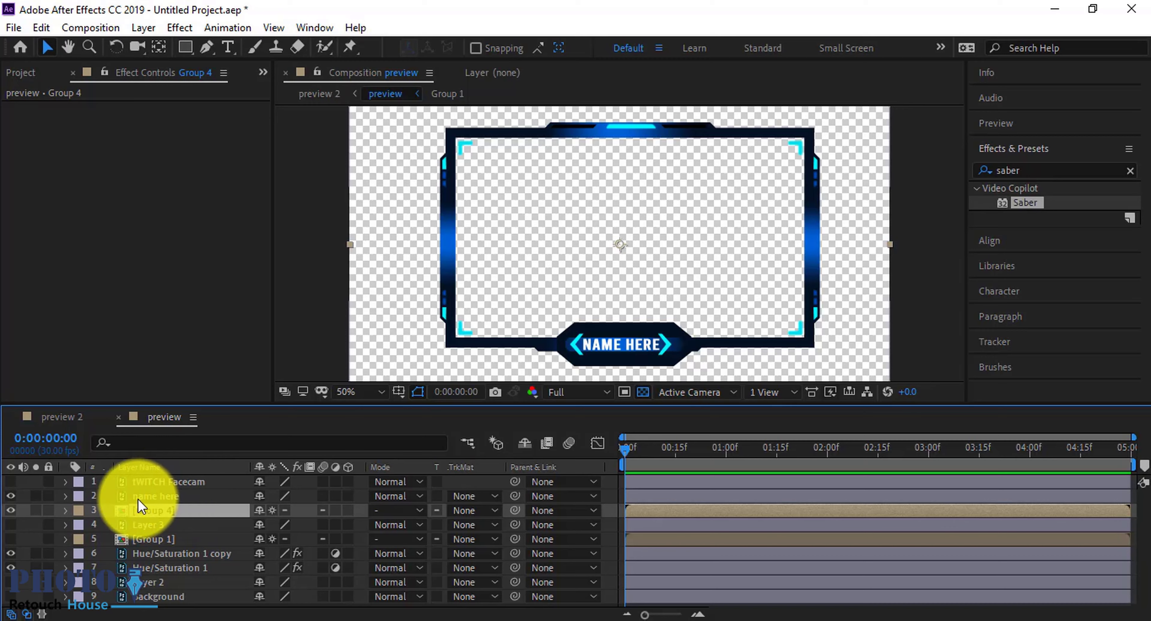
click(140, 498)
right_click(147, 497)
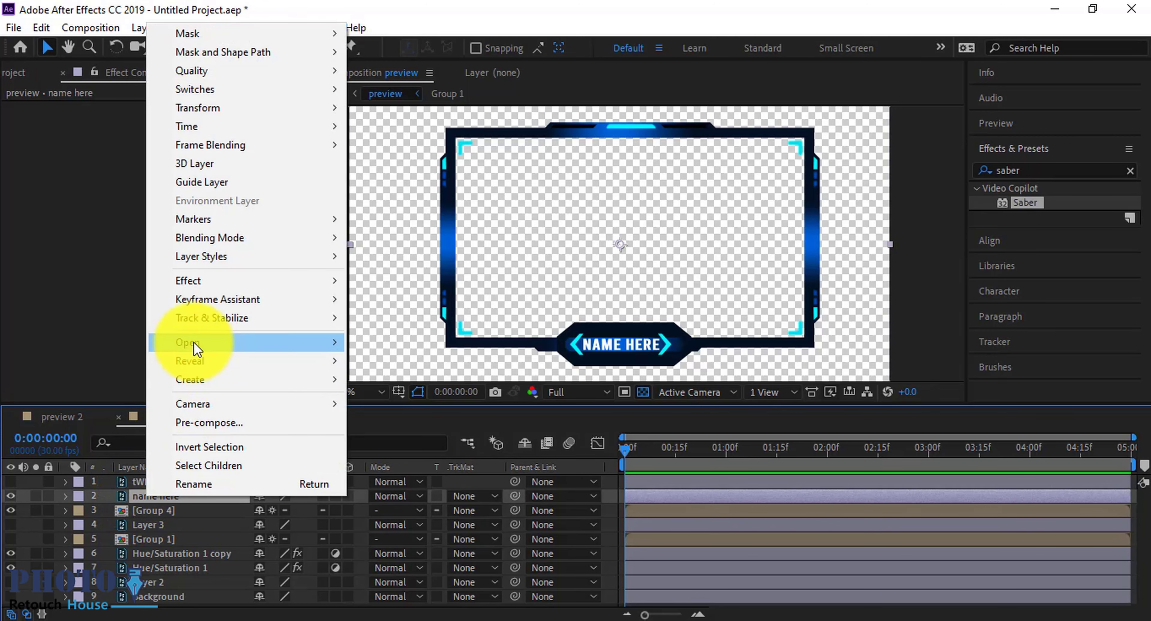
mouse_move(268, 343)
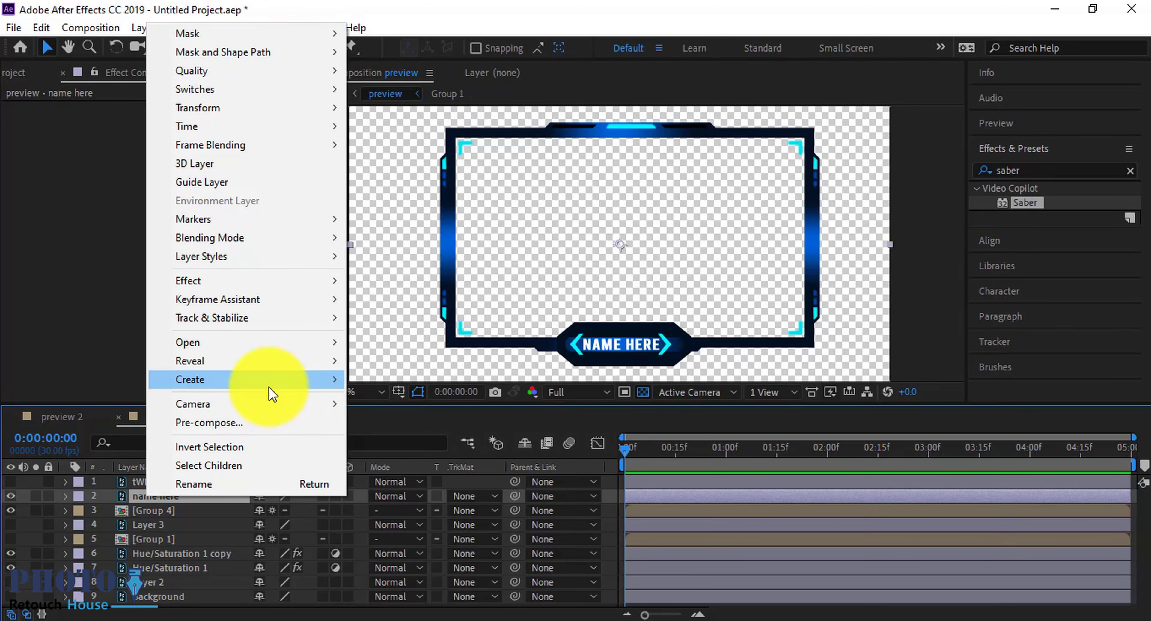
mouse_move(269, 387)
click(370, 379)
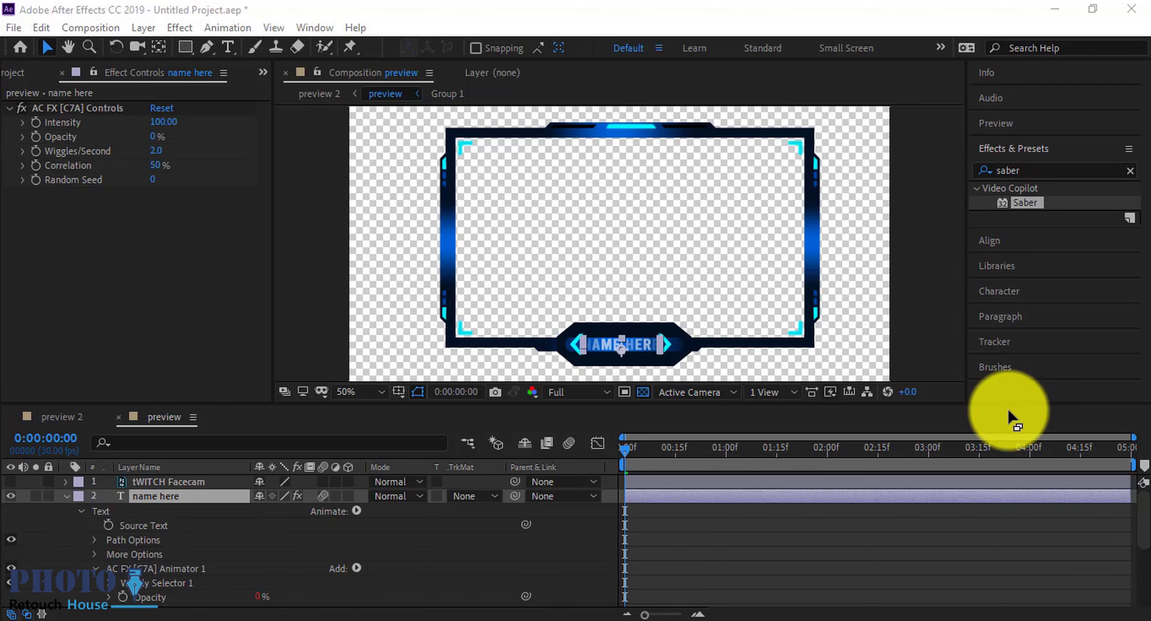
- Return to the preview 2 composition and play the name and outline animation at Quarter preview resolution
click(38, 421)
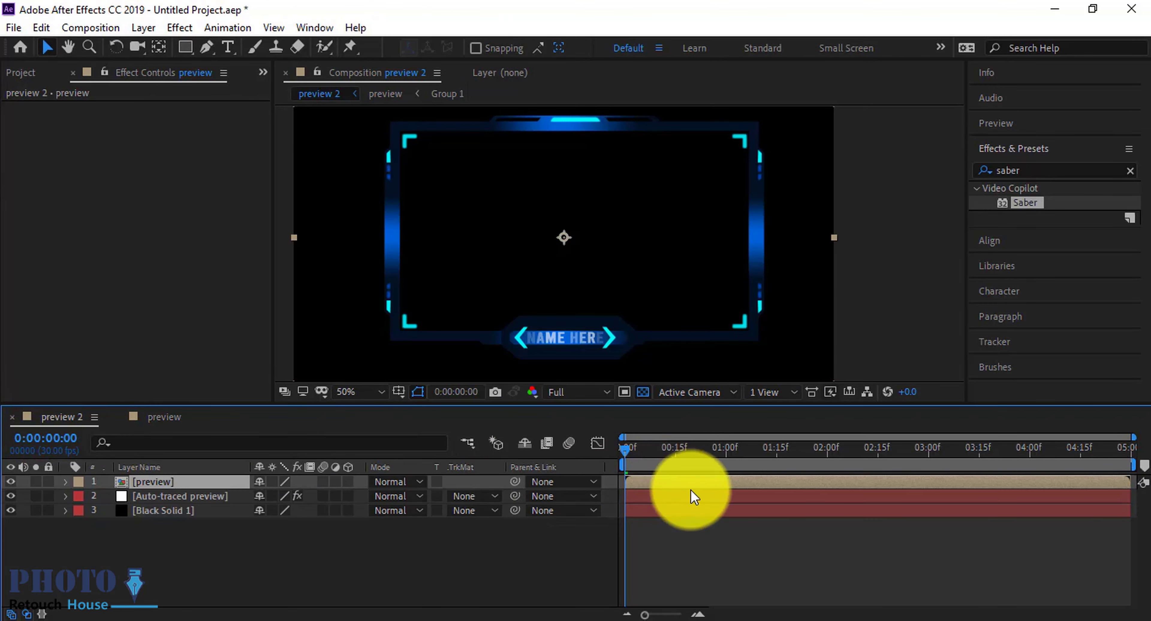
click(577, 391)
click(582, 492)
key(space)
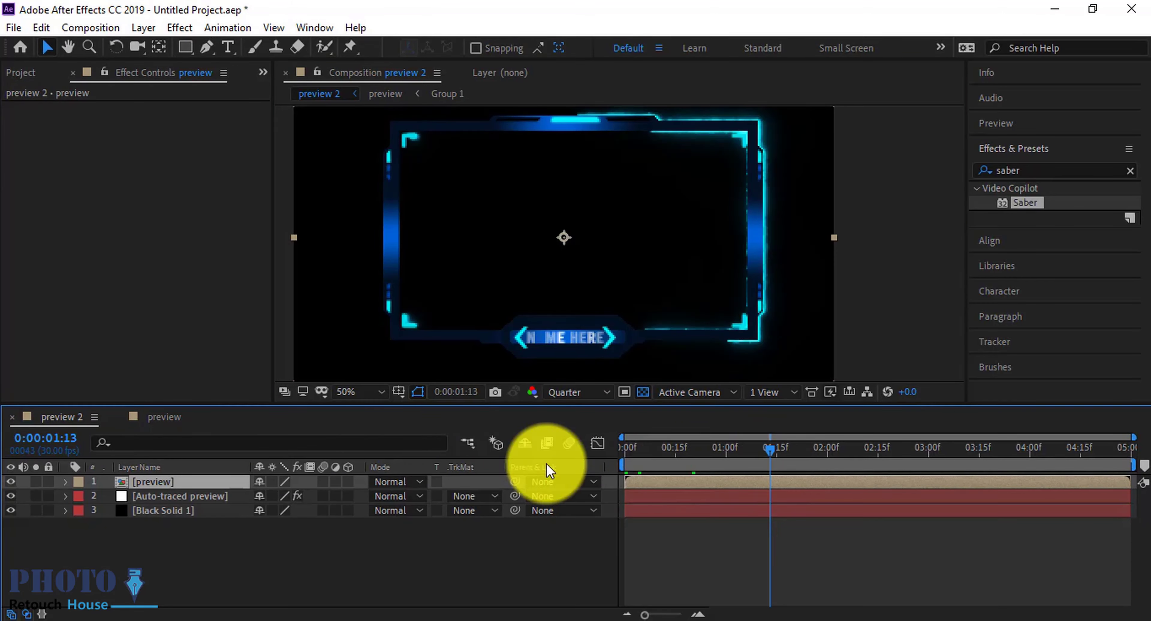
key(space)
key(space)
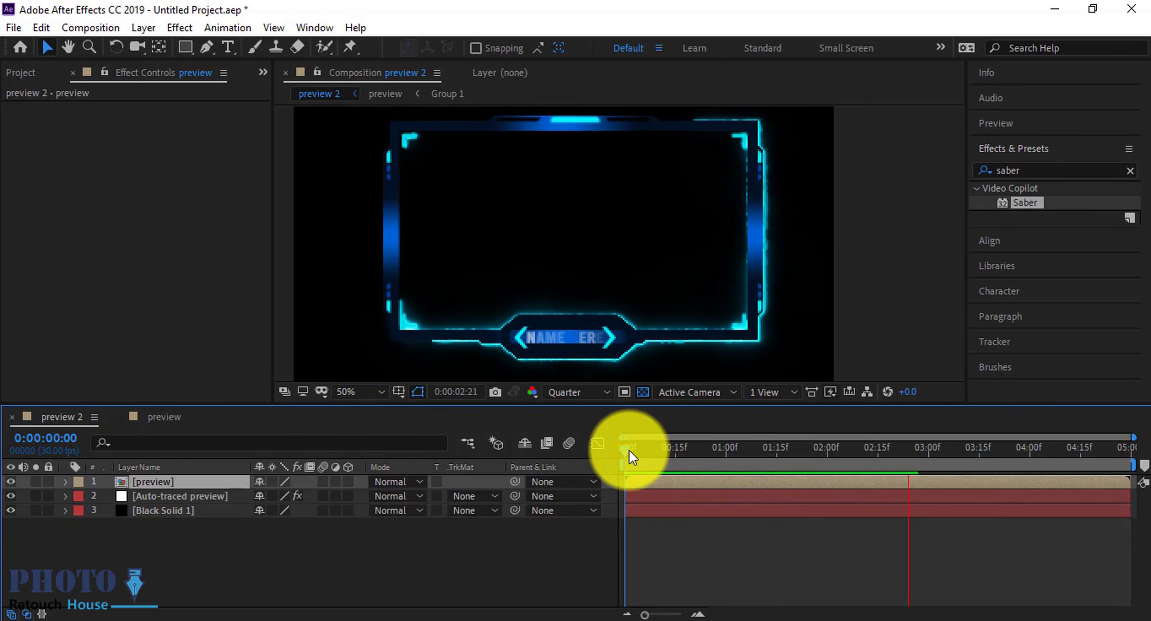
- Try the Third preview resolution and play the animation from the first frame
click(638, 449)
click(577, 391)
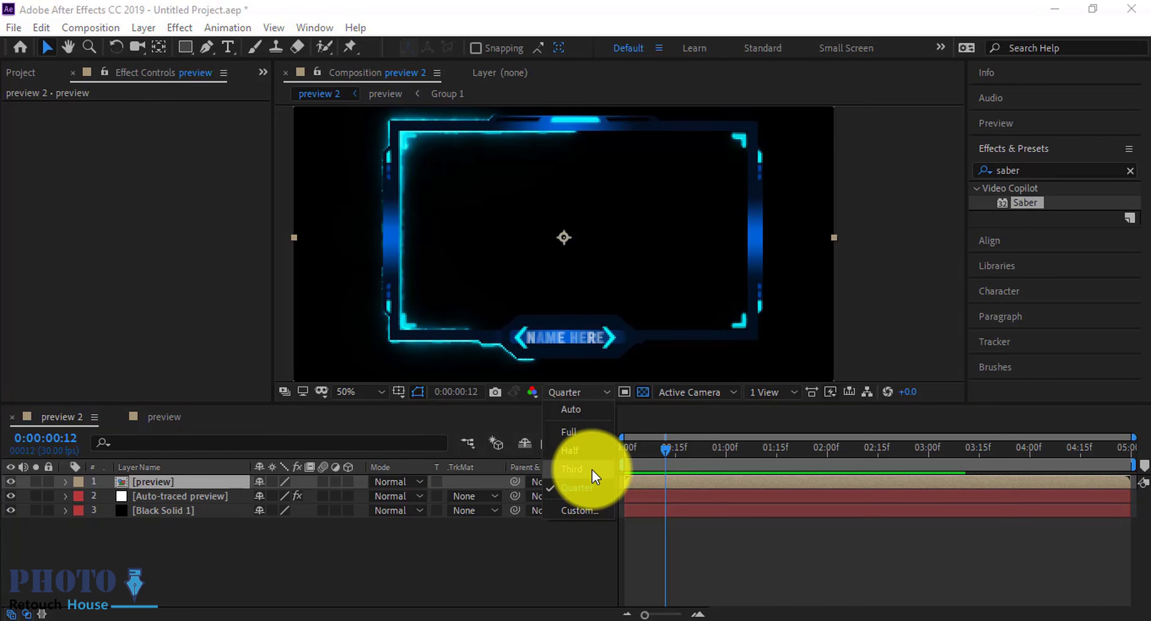
click(592, 468)
drag(666, 462, 541, 451)
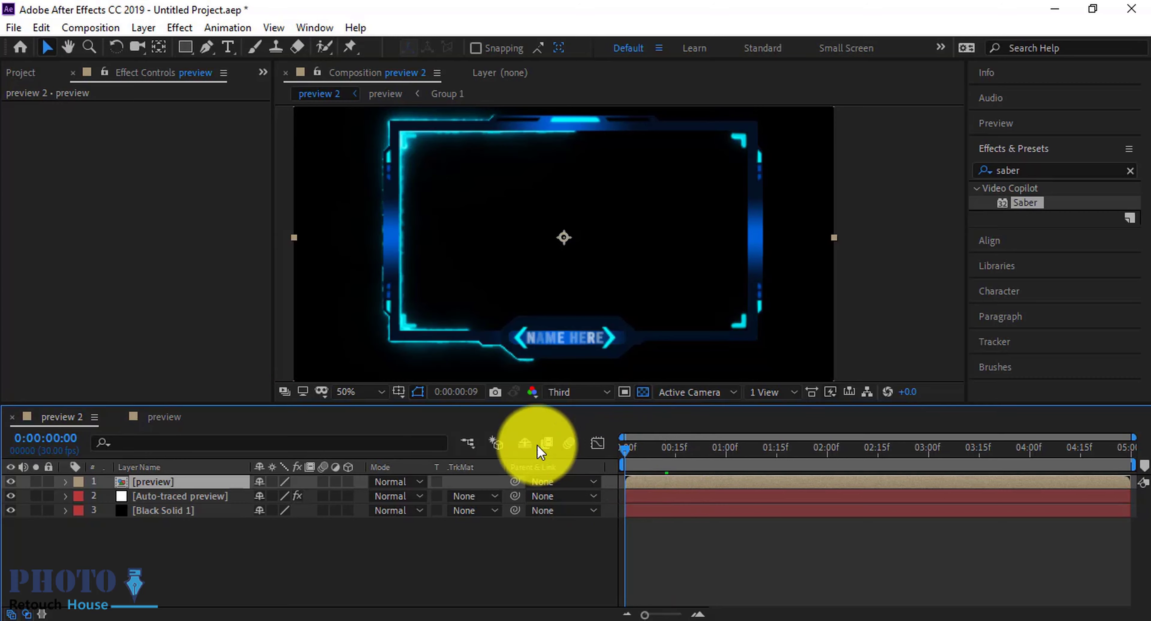
key(space)
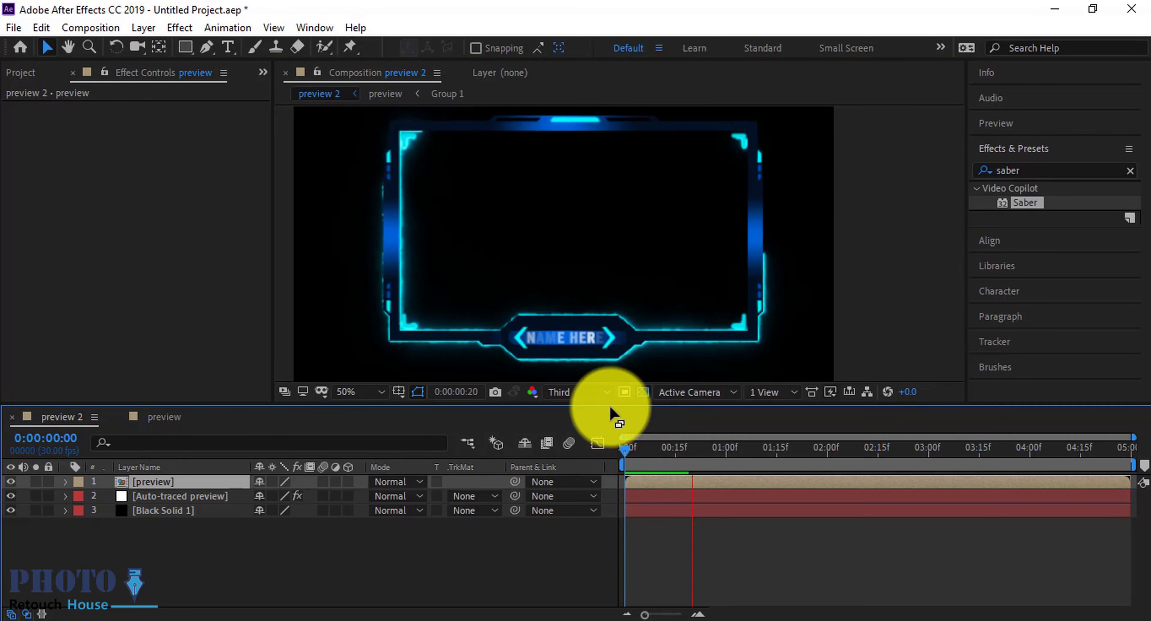
- Set the composition preview resolution to Half and replay the animation from the start
click(592, 393)
click(581, 464)
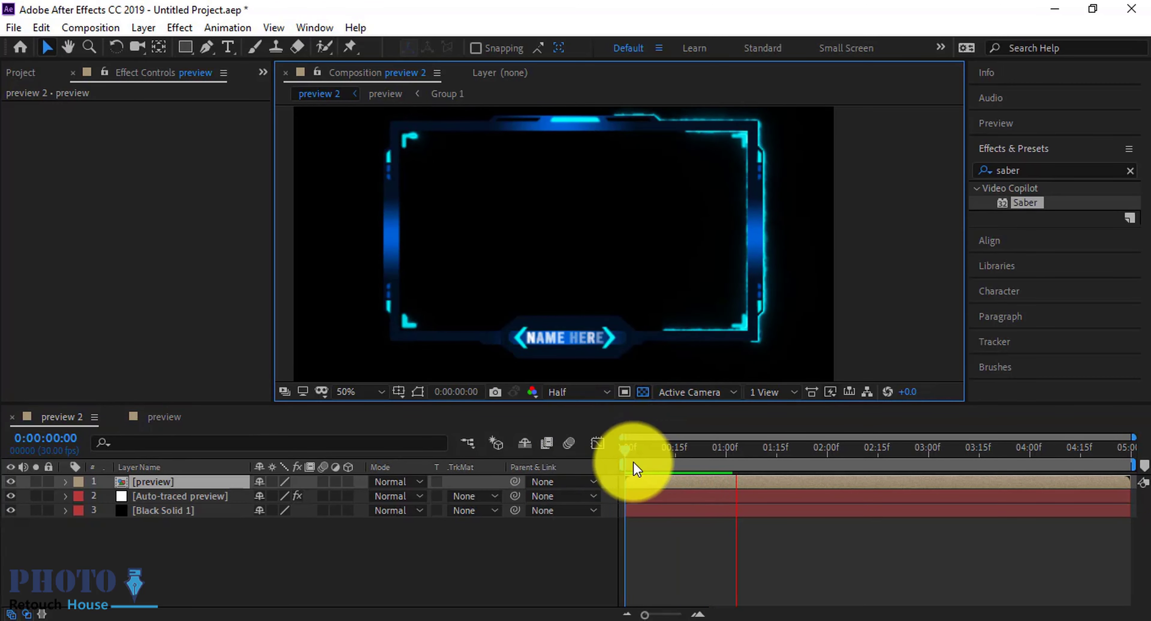
click(621, 449)
key(space)
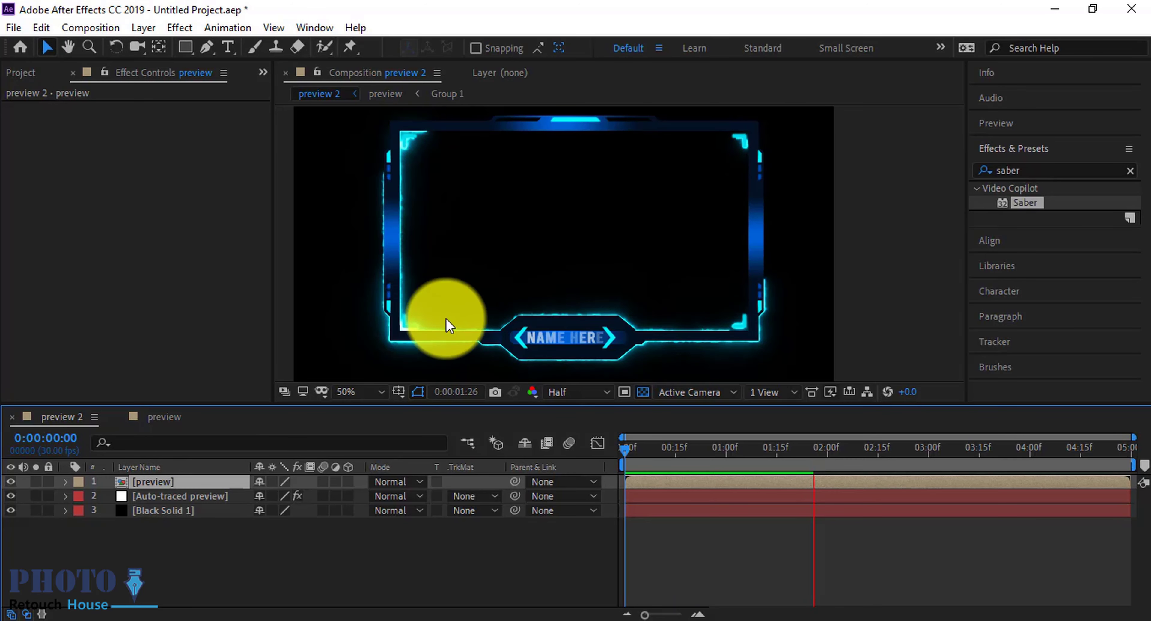
- Check the playing animation at 50% and 25% magnification, and hide the Black Solid 1 background layer
scroll(527, 331, down, 1)
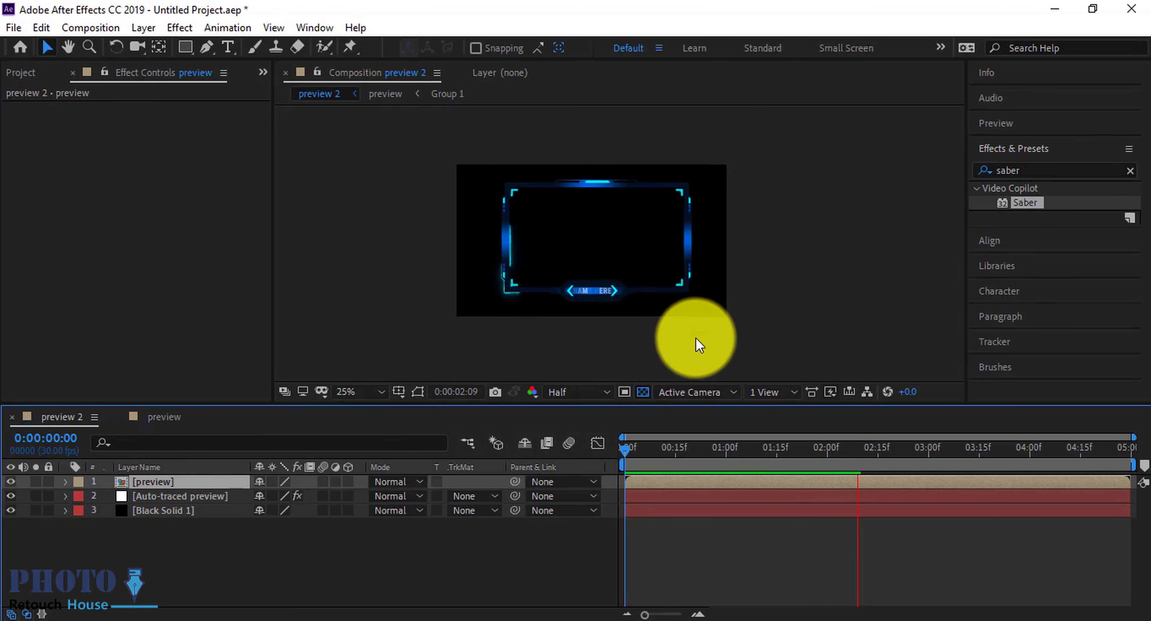
scroll(707, 322, up, 1)
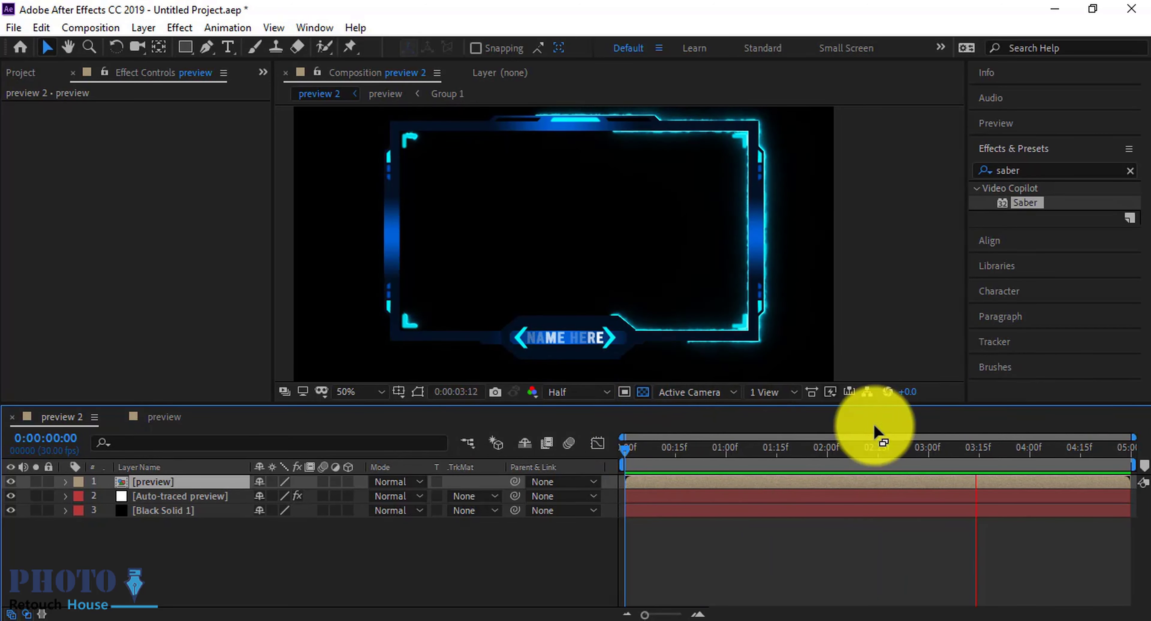
scroll(666, 301, down, 4)
scroll(667, 303, up, 2)
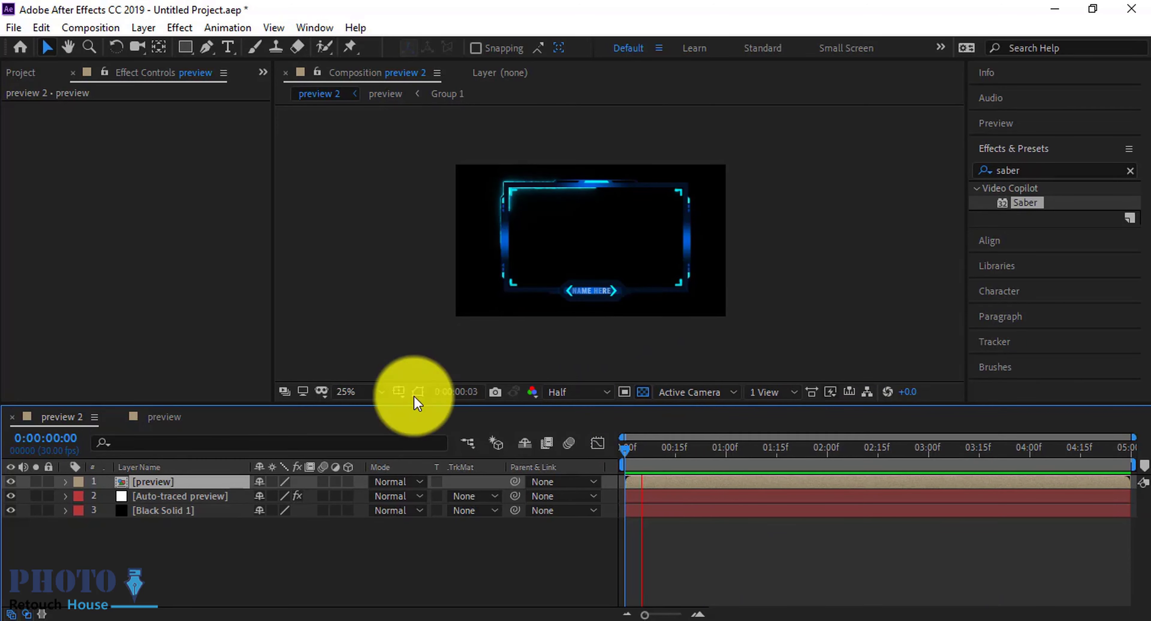
click(10, 510)
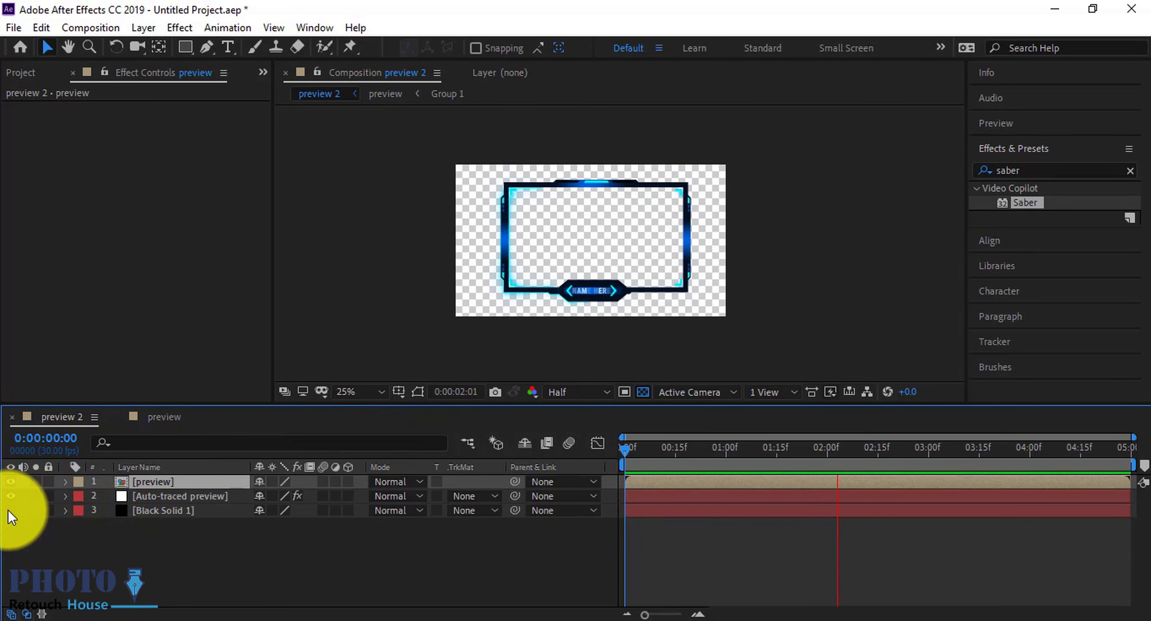